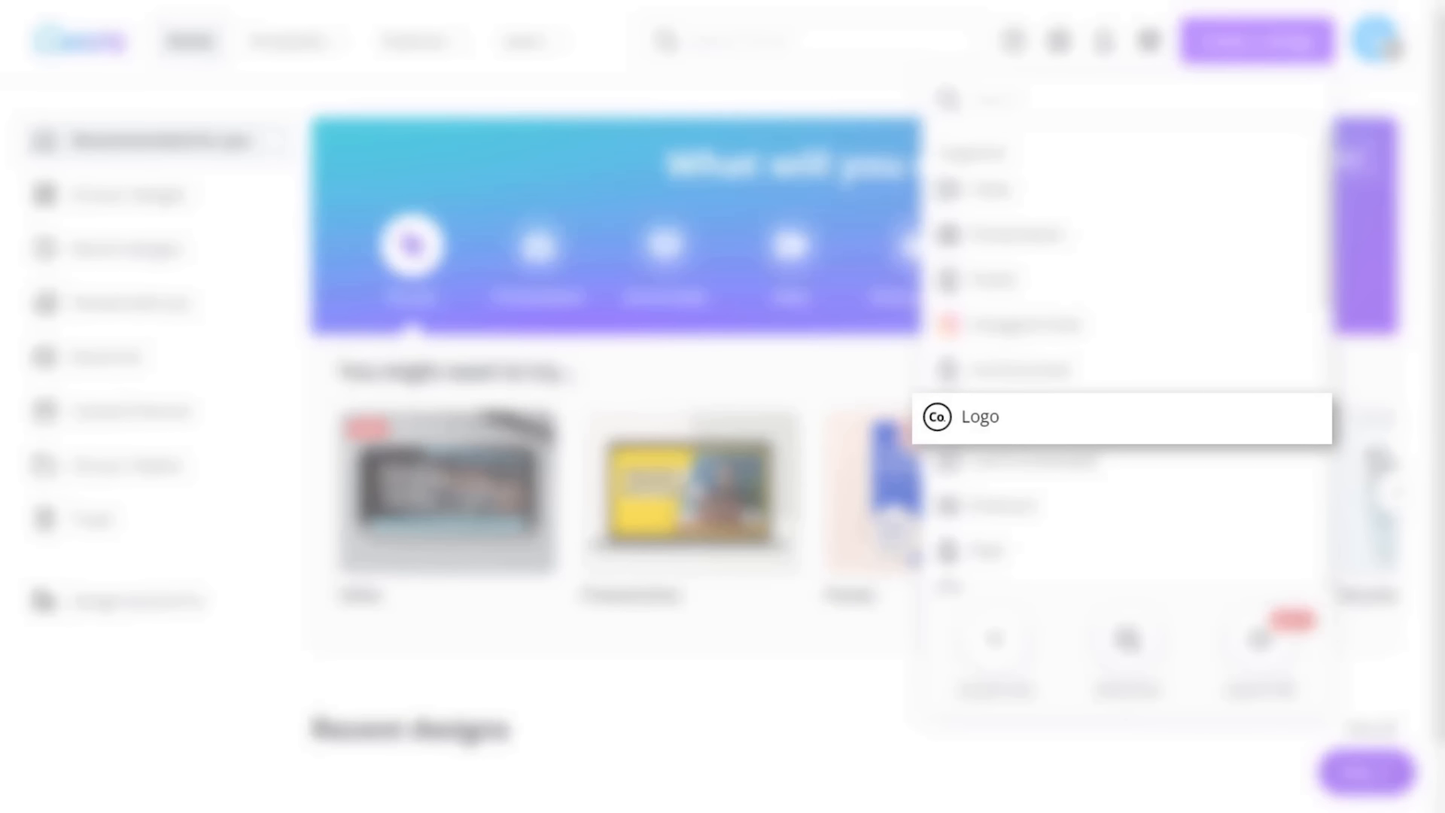
# - Start a new logo design from the red Jolene template found with the template search "text logo"
pyautogui.click(1093, 411)
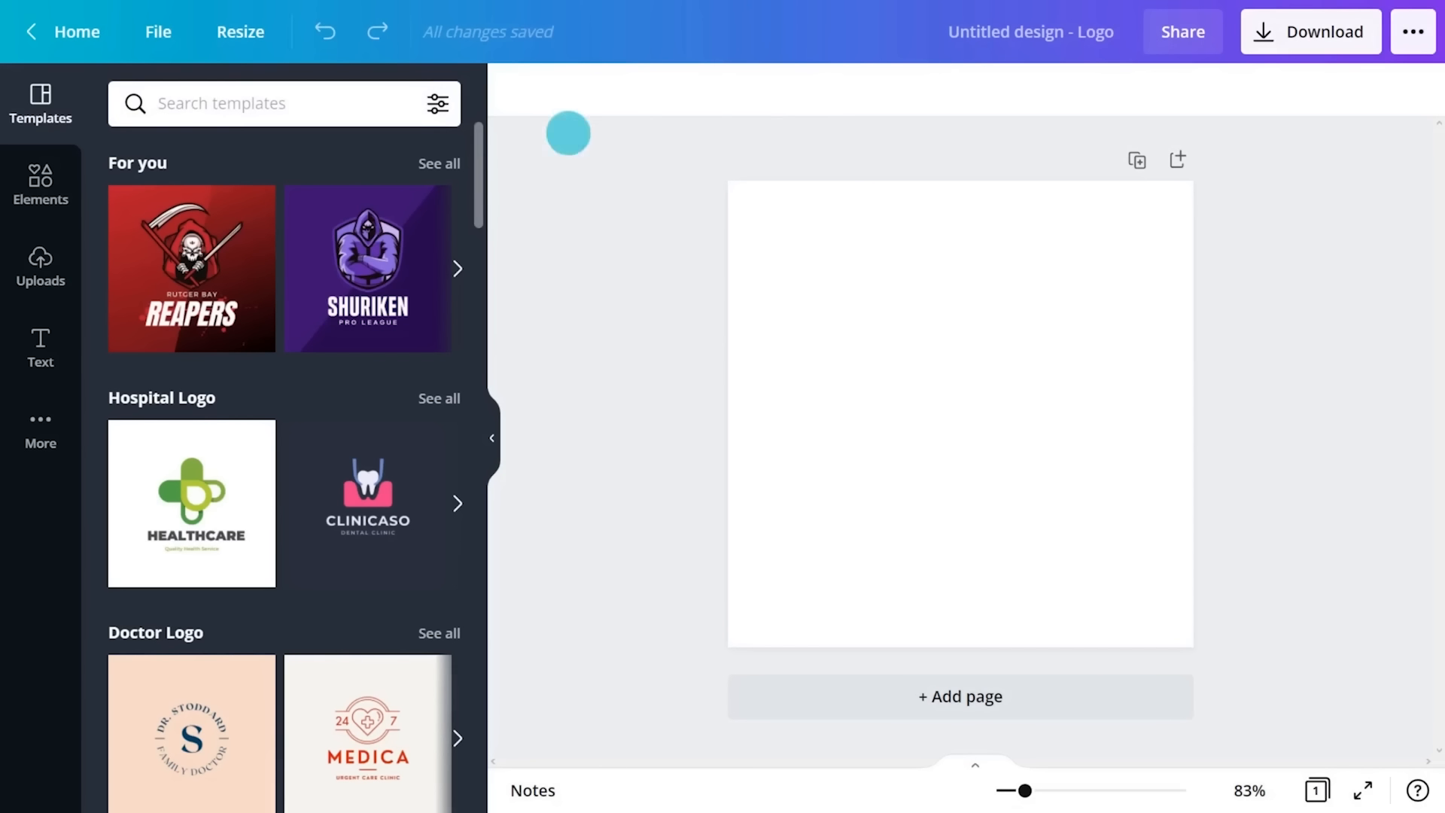
pyautogui.moveTo(478, 141); pyautogui.dragTo(478, 460)
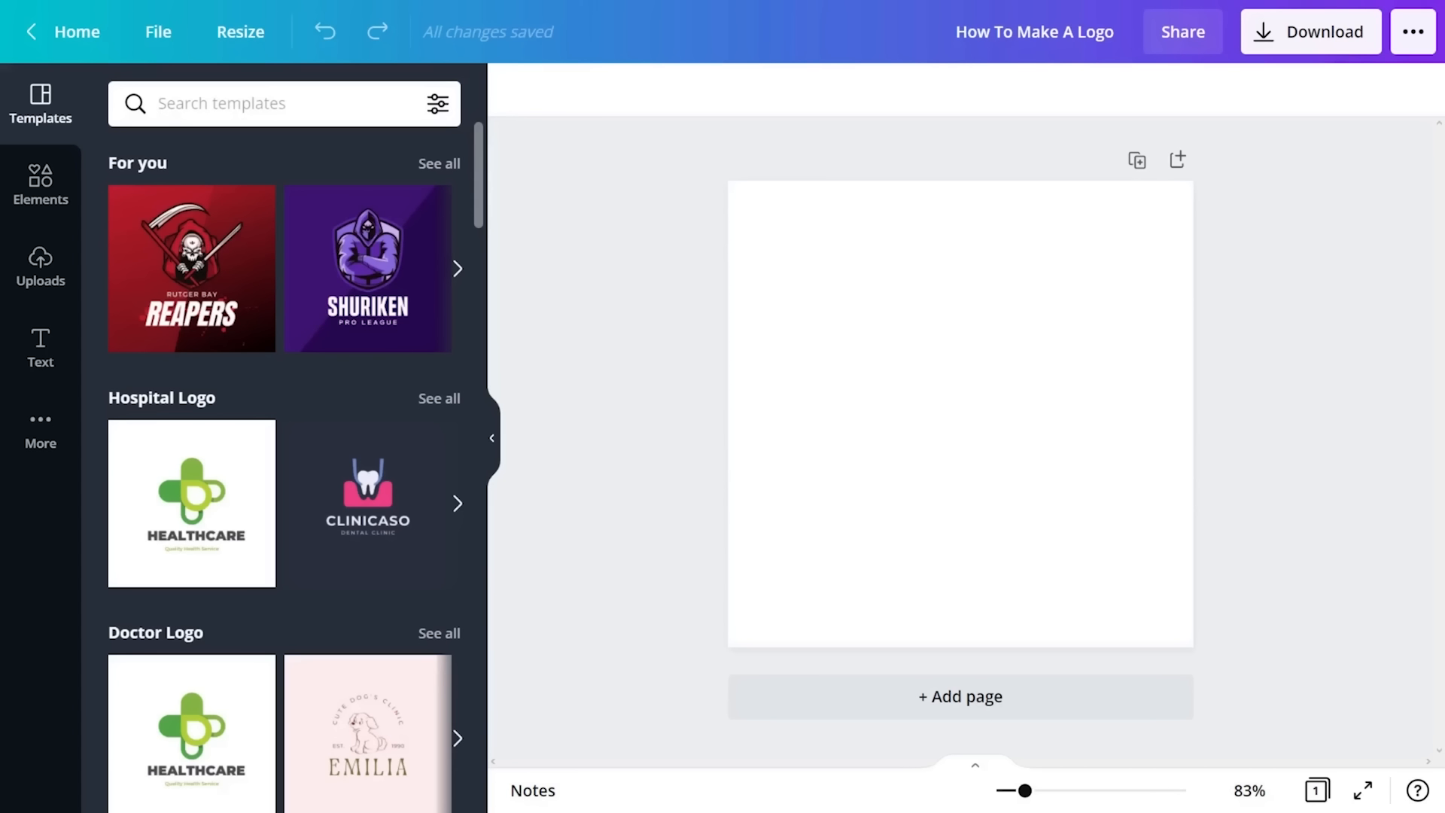
pyautogui.click(316, 106)
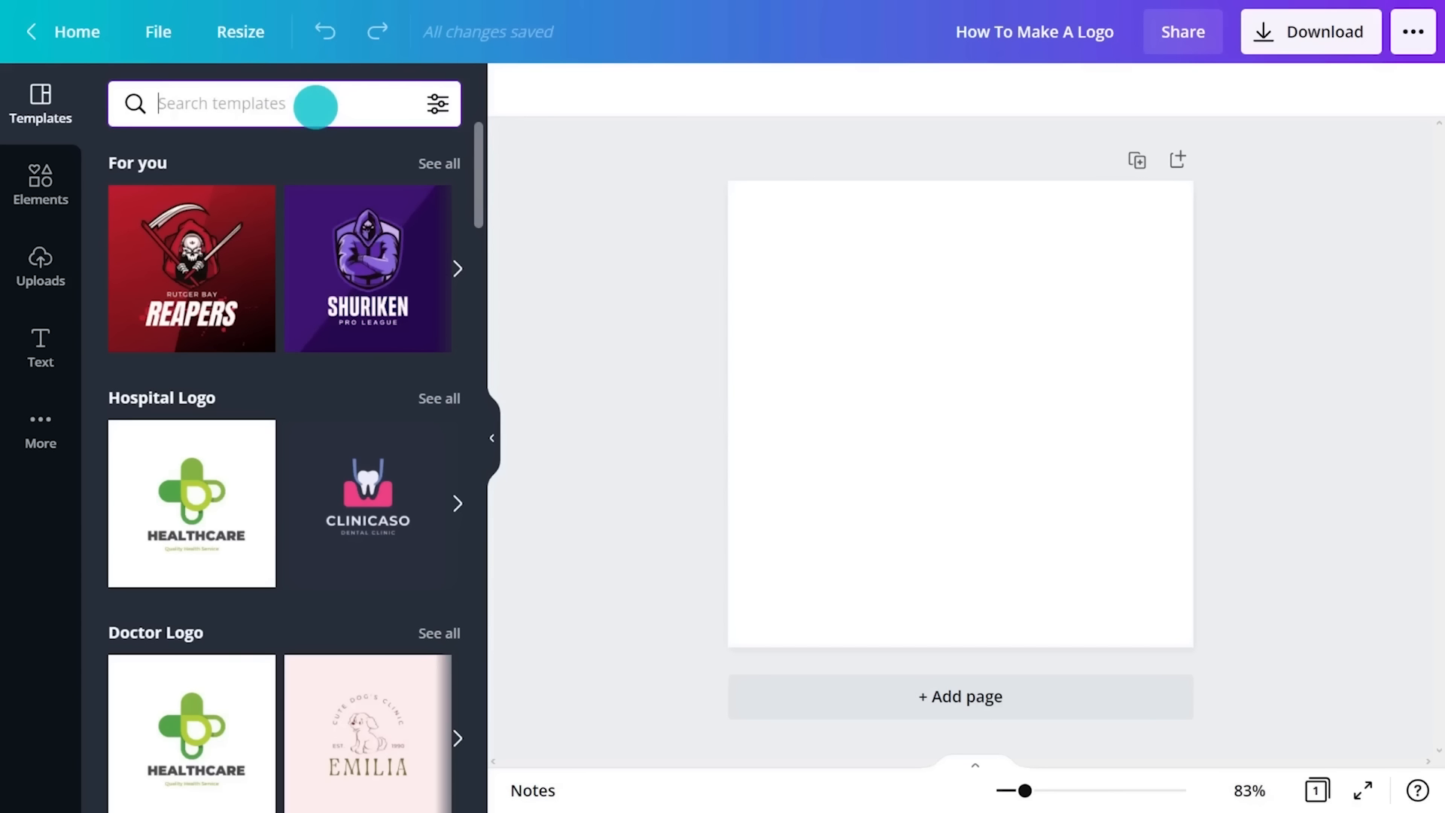
pyautogui.write('text logo')
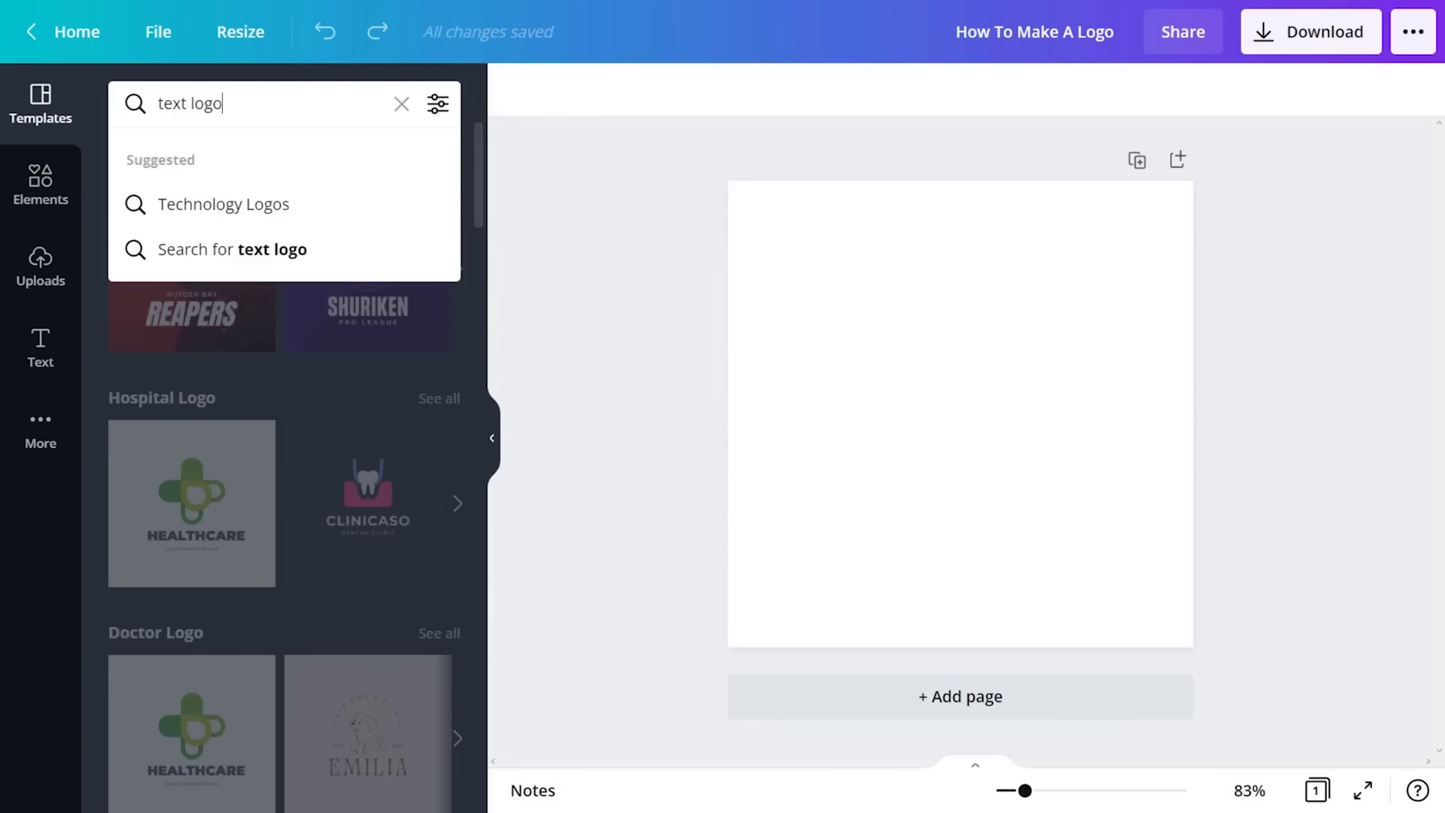
pyautogui.press('Return')
pyautogui.scroll(-20, 284, 467)
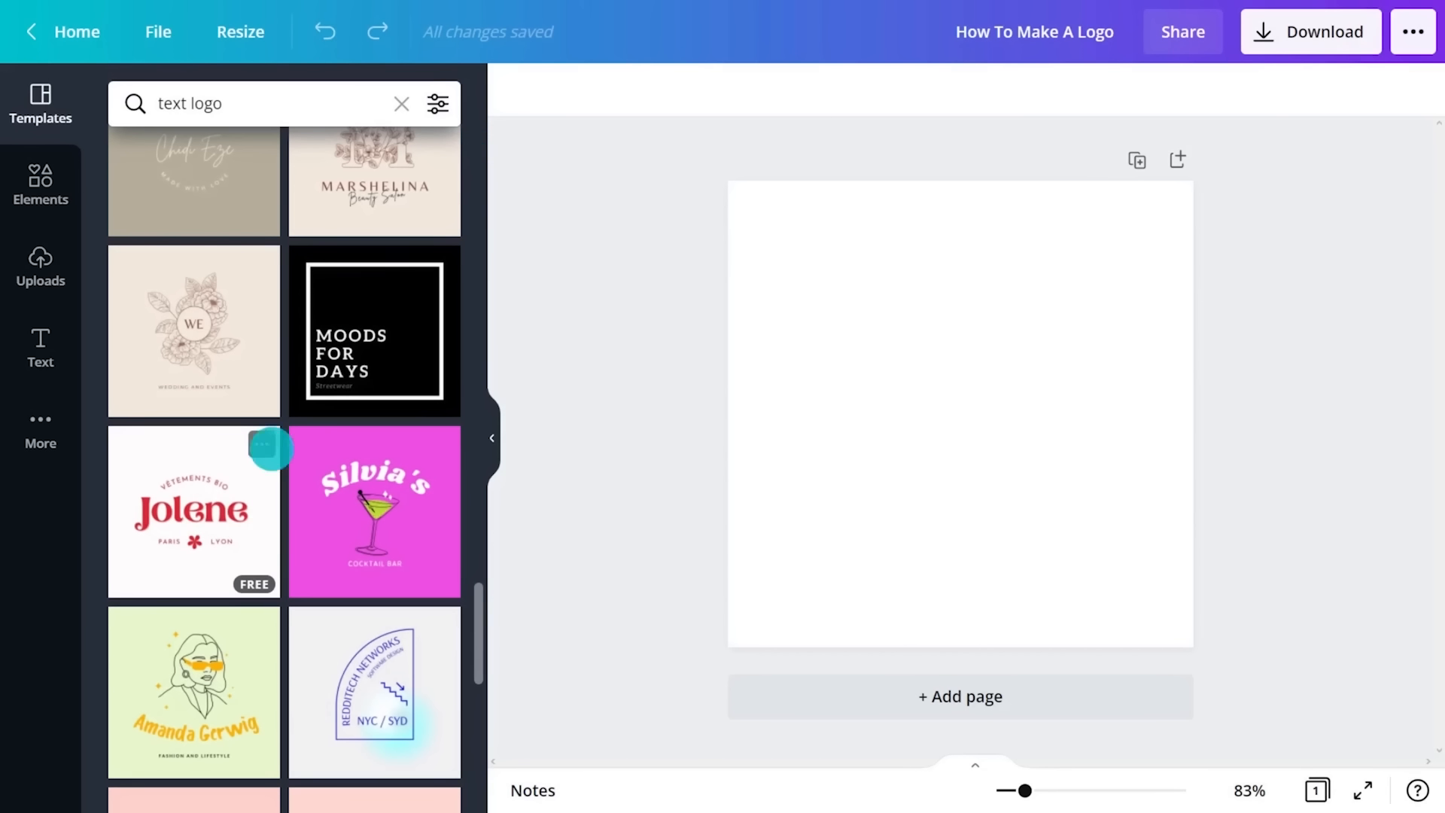
pyautogui.click(207, 540)
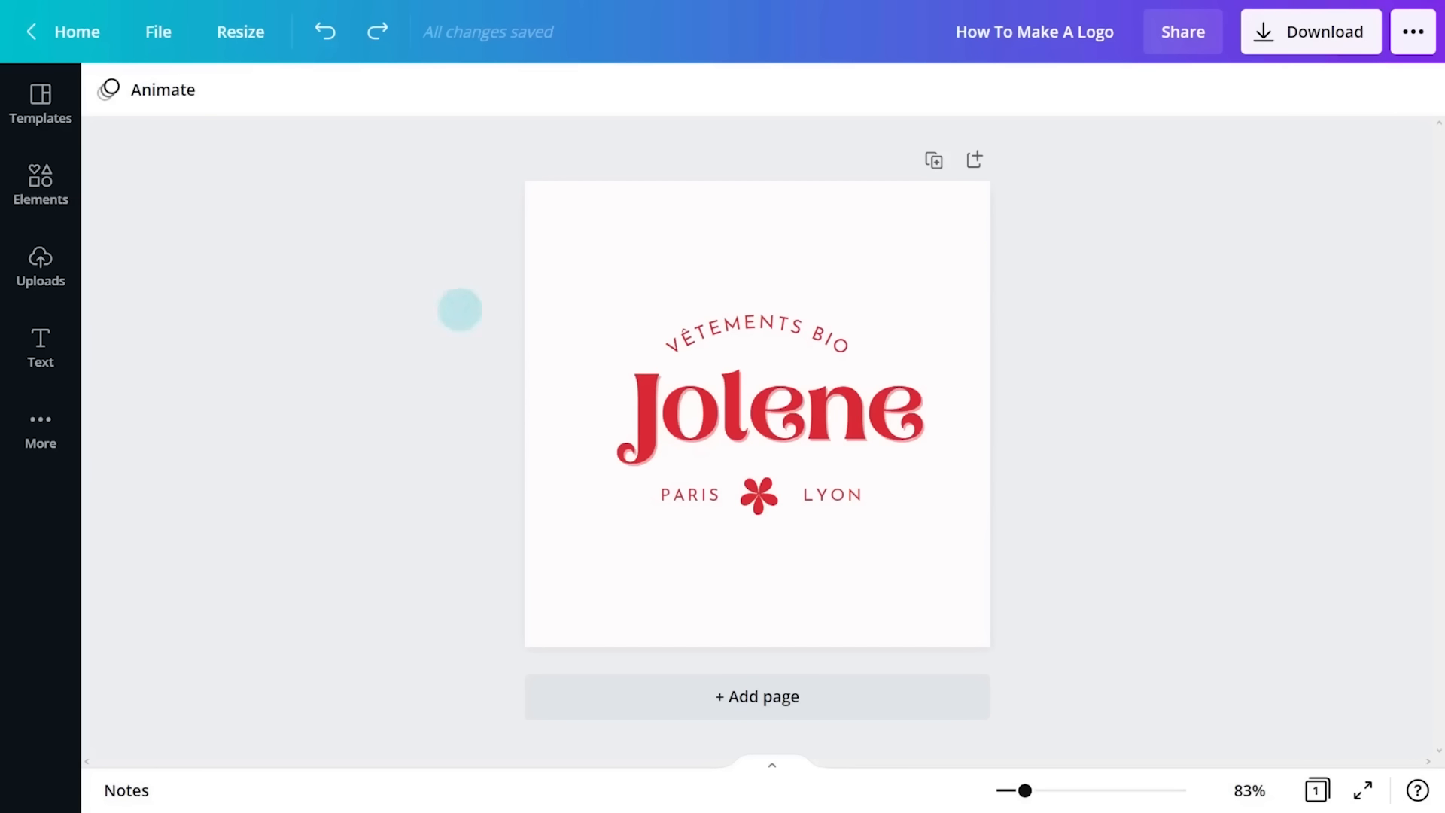
# - Duplicate the logo page and delete the curved tagline, the PARIS and LYON texts and the flower from the copy
pyautogui.click(930, 148)
pyautogui.click(777, 354)
pyautogui.press('Delete')
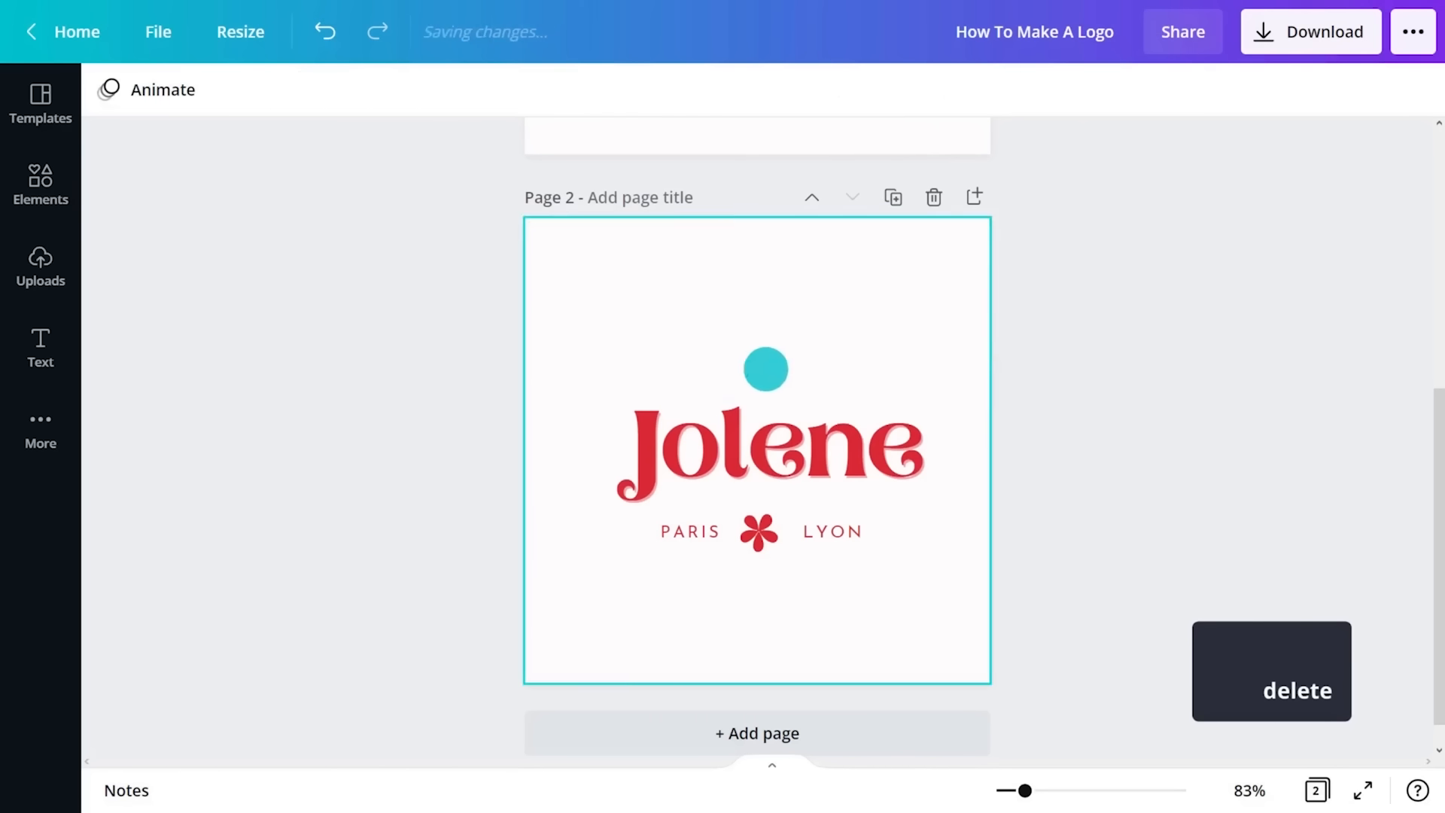
pyautogui.moveTo(590, 530); pyautogui.dragTo(910, 529)
pyautogui.press('Delete')
# - Set the Jolene text on page 2 to the Buffalo font, enlarge it to size 137 and centre it
pyautogui.click(852, 481)
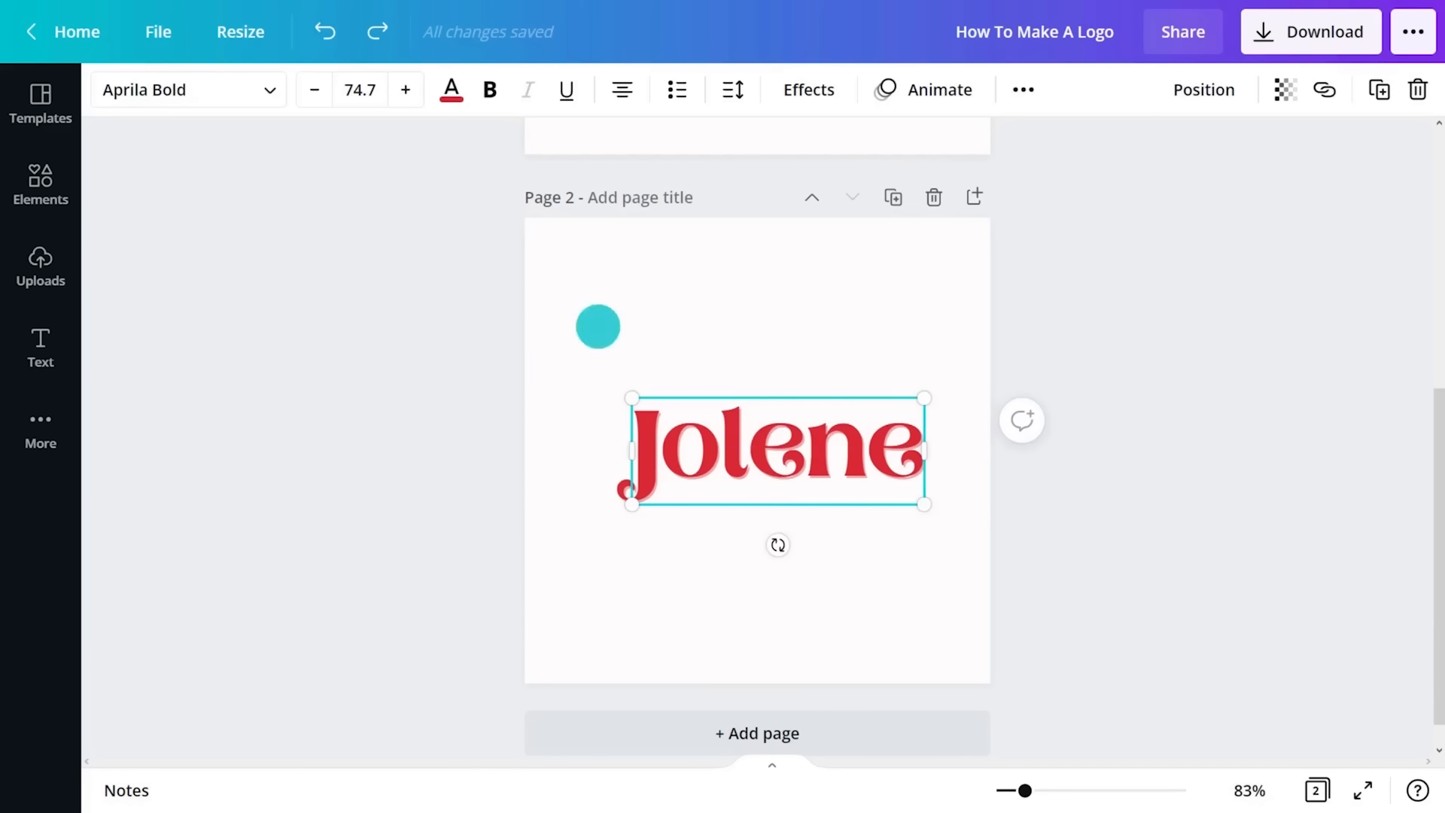
pyautogui.click(263, 90)
pyautogui.write('buffalo')
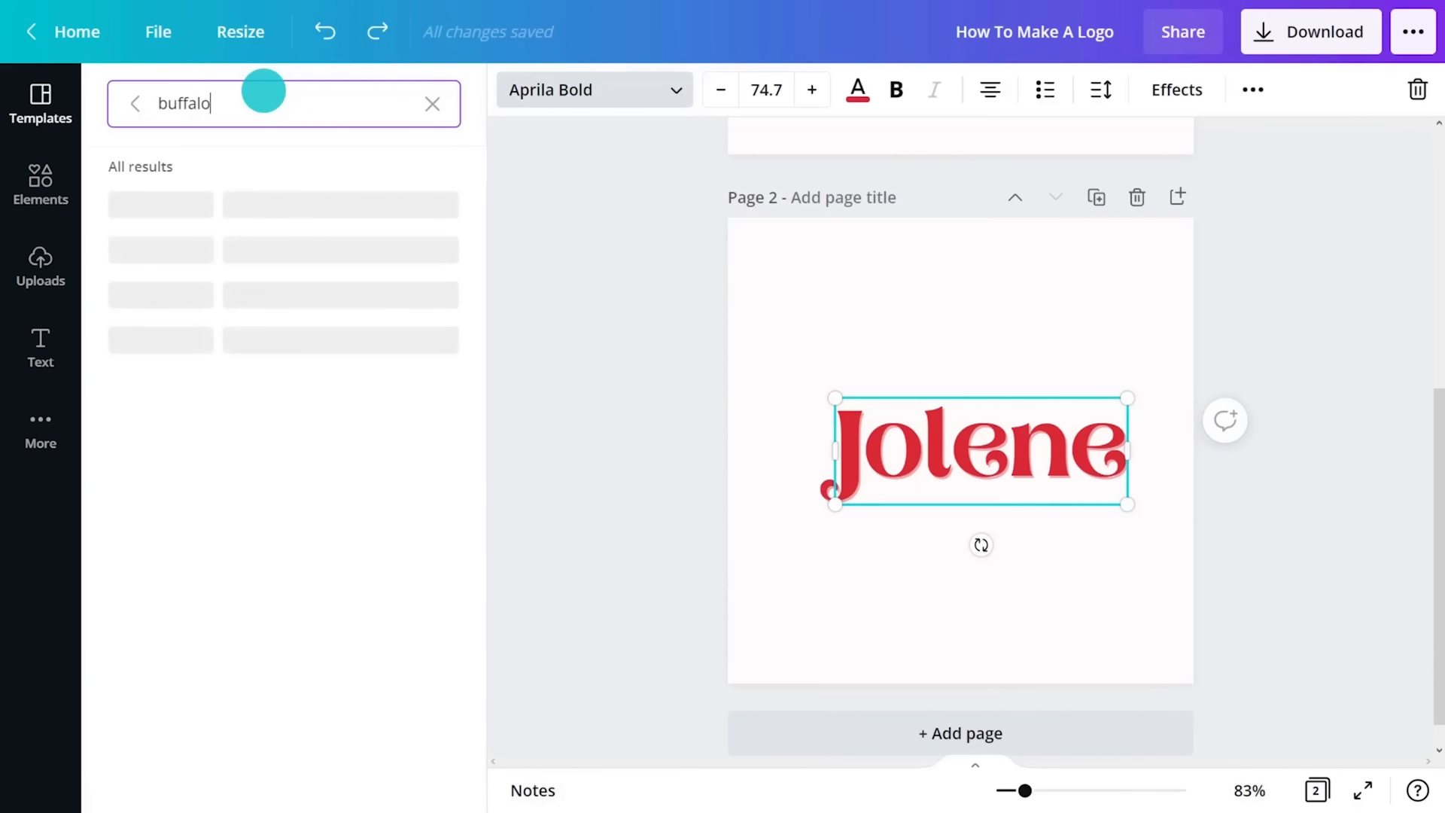
pyautogui.click(264, 212)
pyautogui.click(519, 401)
pyautogui.moveTo(698, 511); pyautogui.dragTo(630, 575)
pyautogui.moveTo(855, 397); pyautogui.dragTo(900, 349)
pyautogui.moveTo(831, 421); pyautogui.dragTo(823, 409)
pyautogui.click(1085, 511)
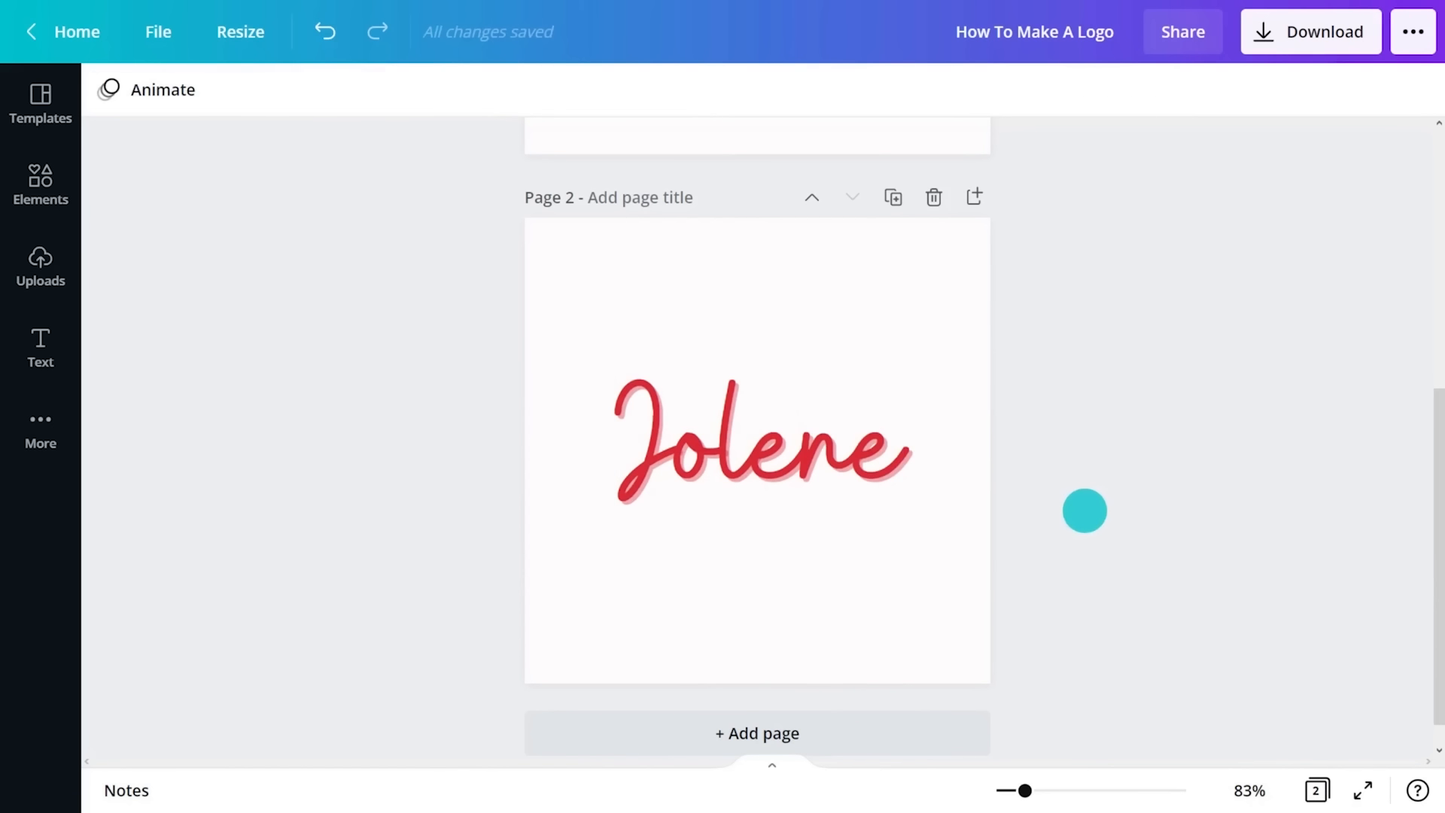
# - Duplicate page 2 and set the Jolene text on the copy to the Alice font
pyautogui.scroll(-1, 757, 437)
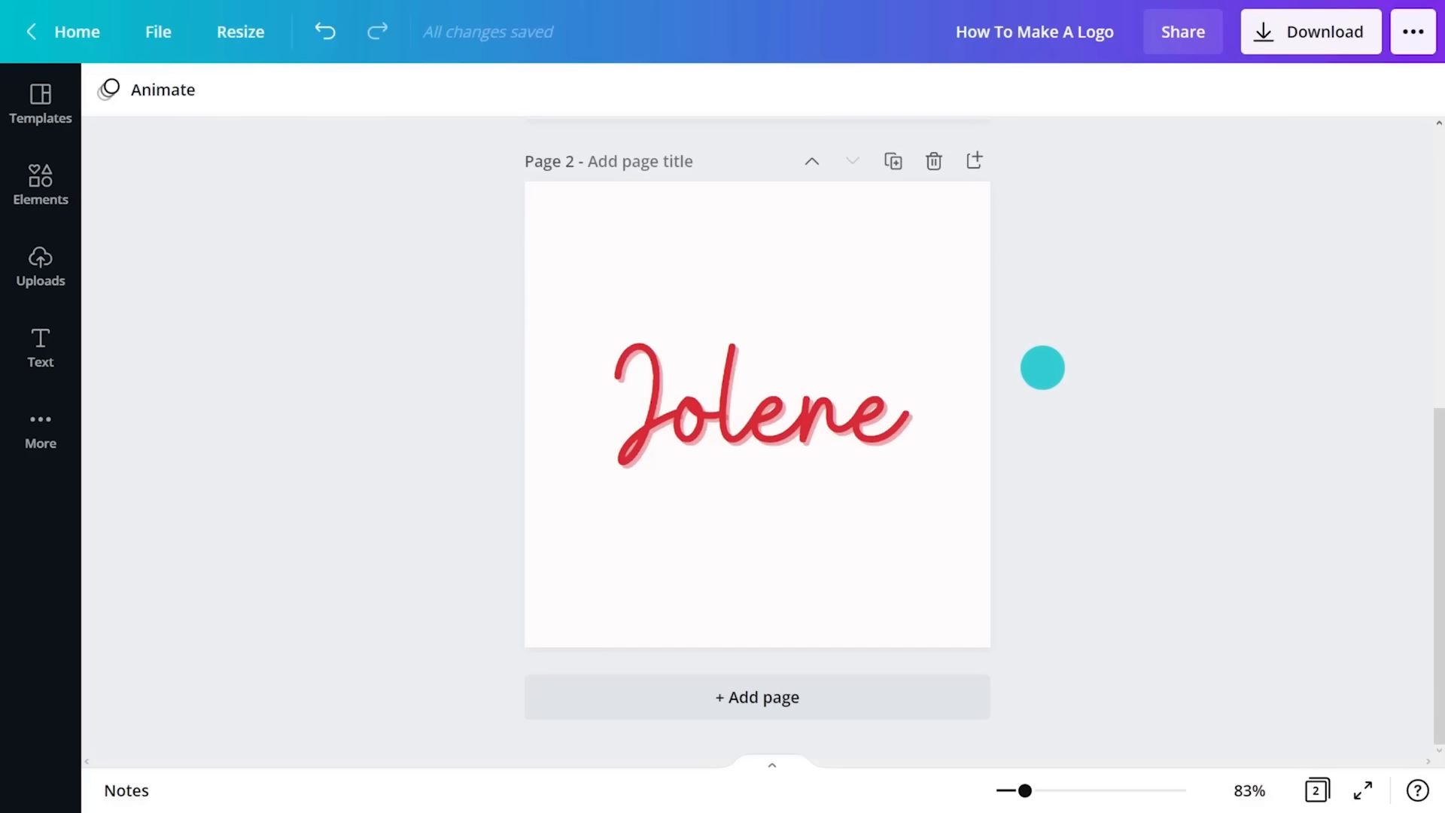
pyautogui.click(895, 160)
pyautogui.click(761, 422)
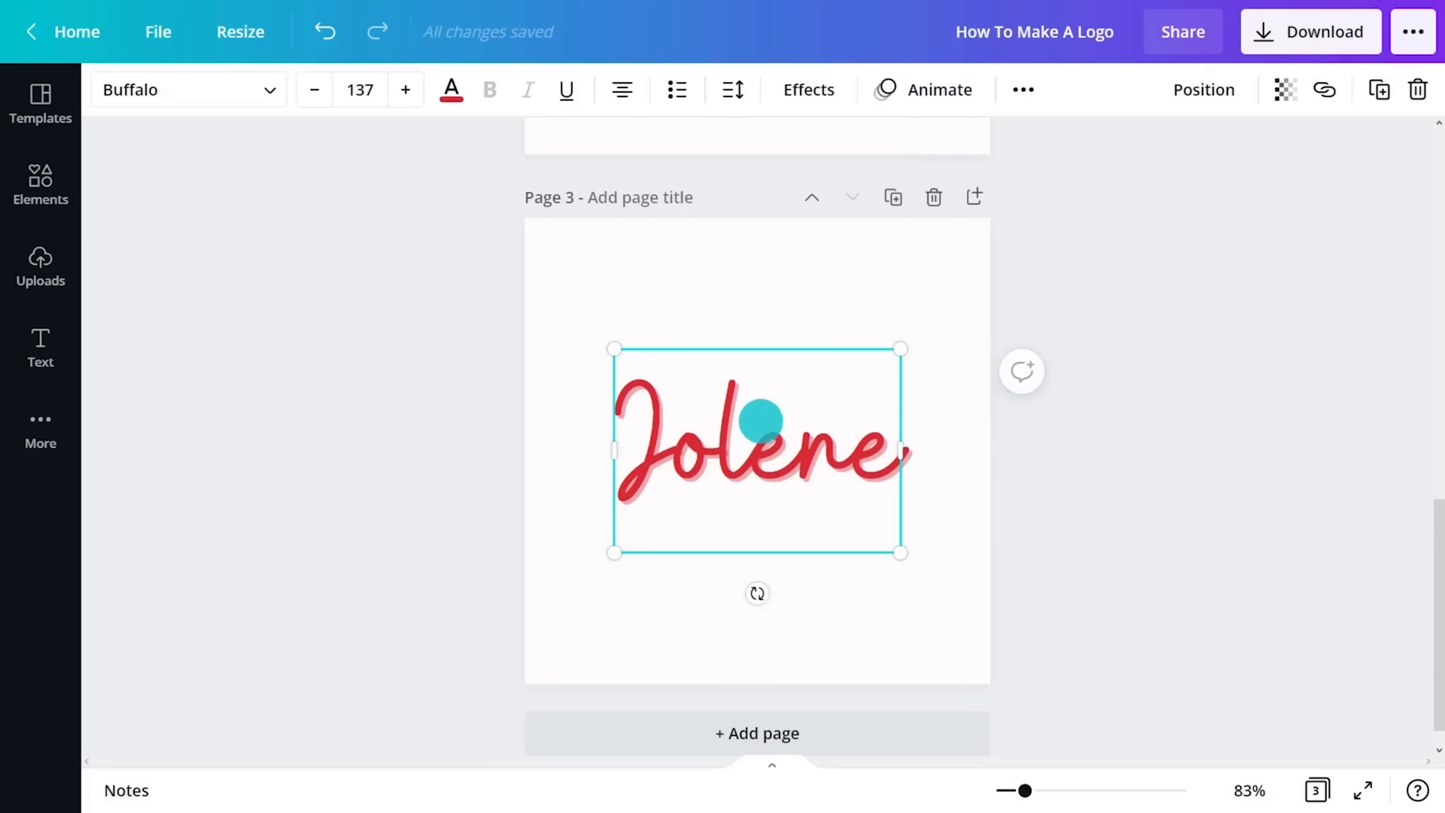
pyautogui.click(272, 90)
pyautogui.write('alice')
pyautogui.click(237, 204)
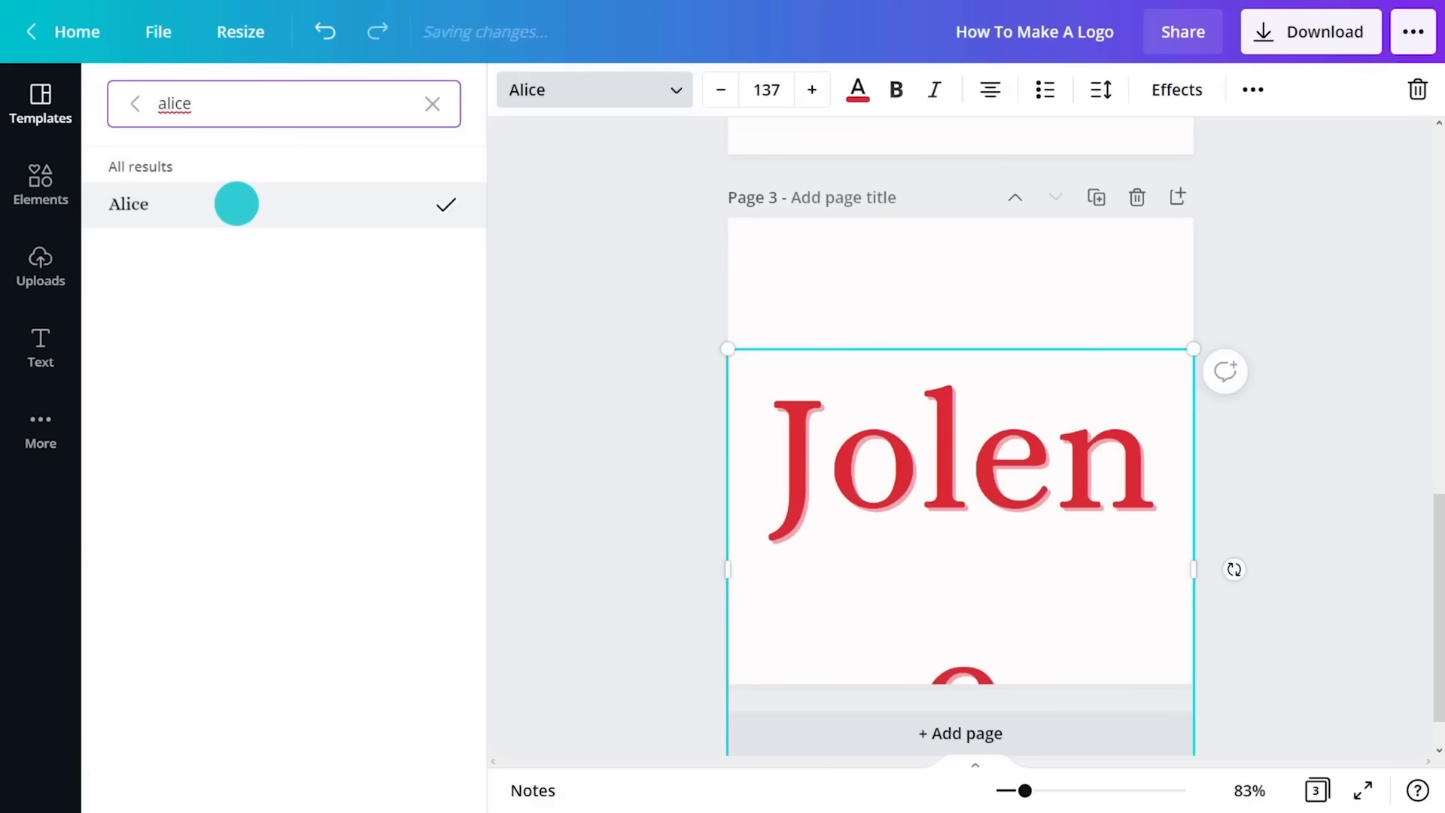
pyautogui.click(511, 355)
# - Set the font size of the Jolene text on page 3 to 88
pyautogui.click(359, 90)
pyautogui.click(468, 385)
pyautogui.scroll(-2, 468, 384)
pyautogui.click(391, 391)
# - Set the Jolene text's letter spacing to -65 and centre the text on page 3
pyautogui.click(732, 89)
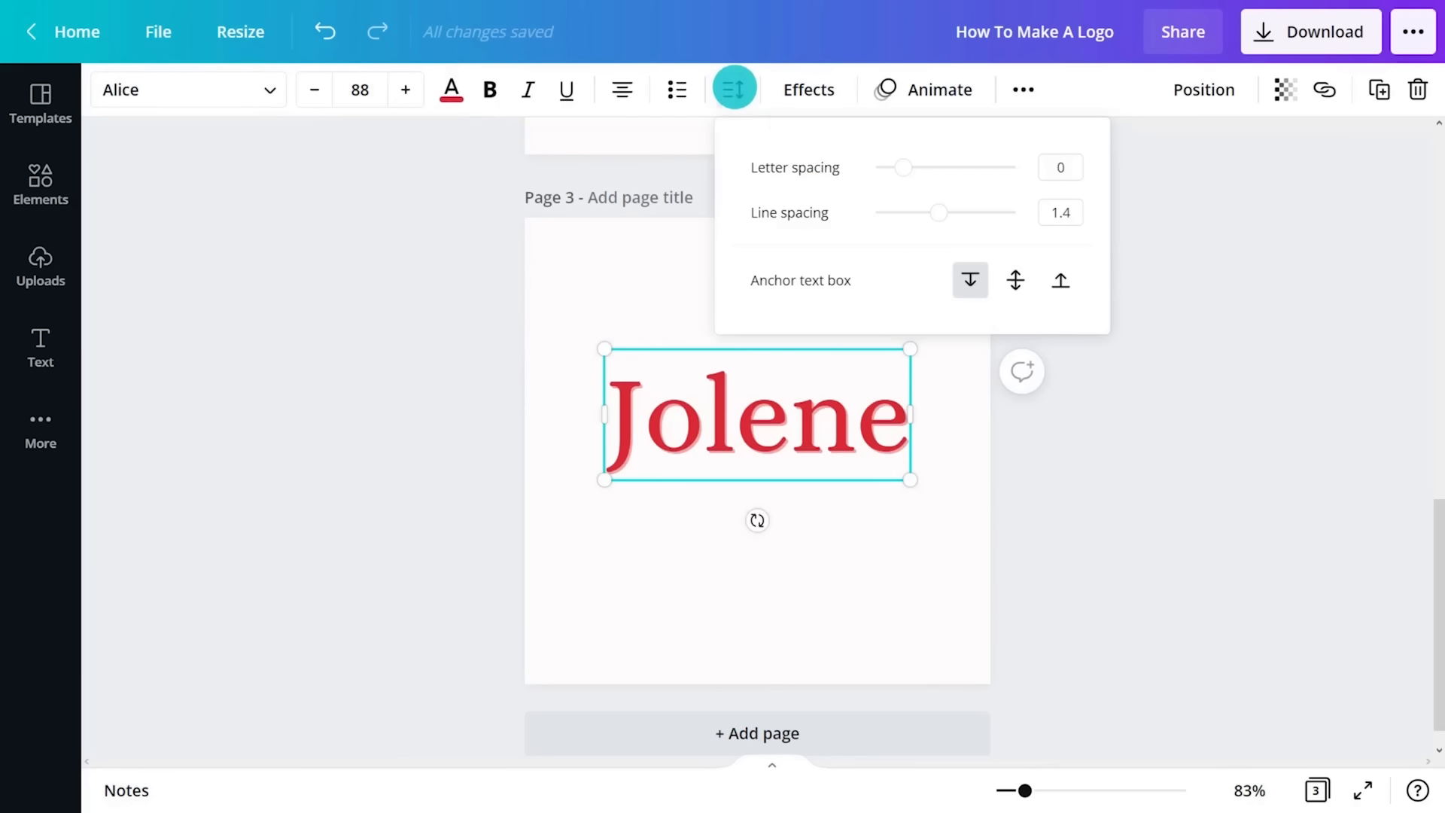
pyautogui.moveTo(893, 171); pyautogui.dragTo(893, 168)
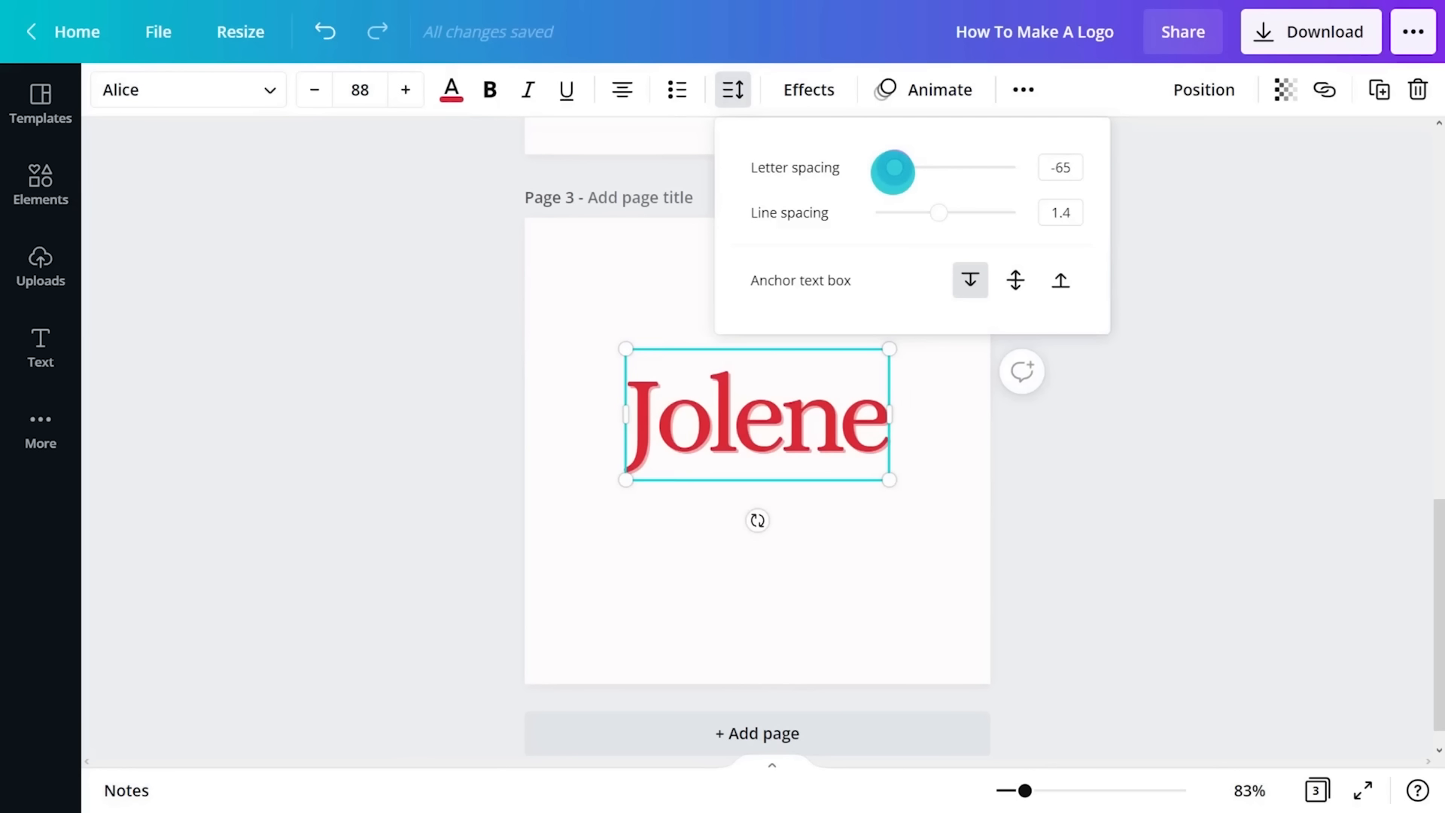
pyautogui.moveTo(760, 429); pyautogui.dragTo(760, 468)
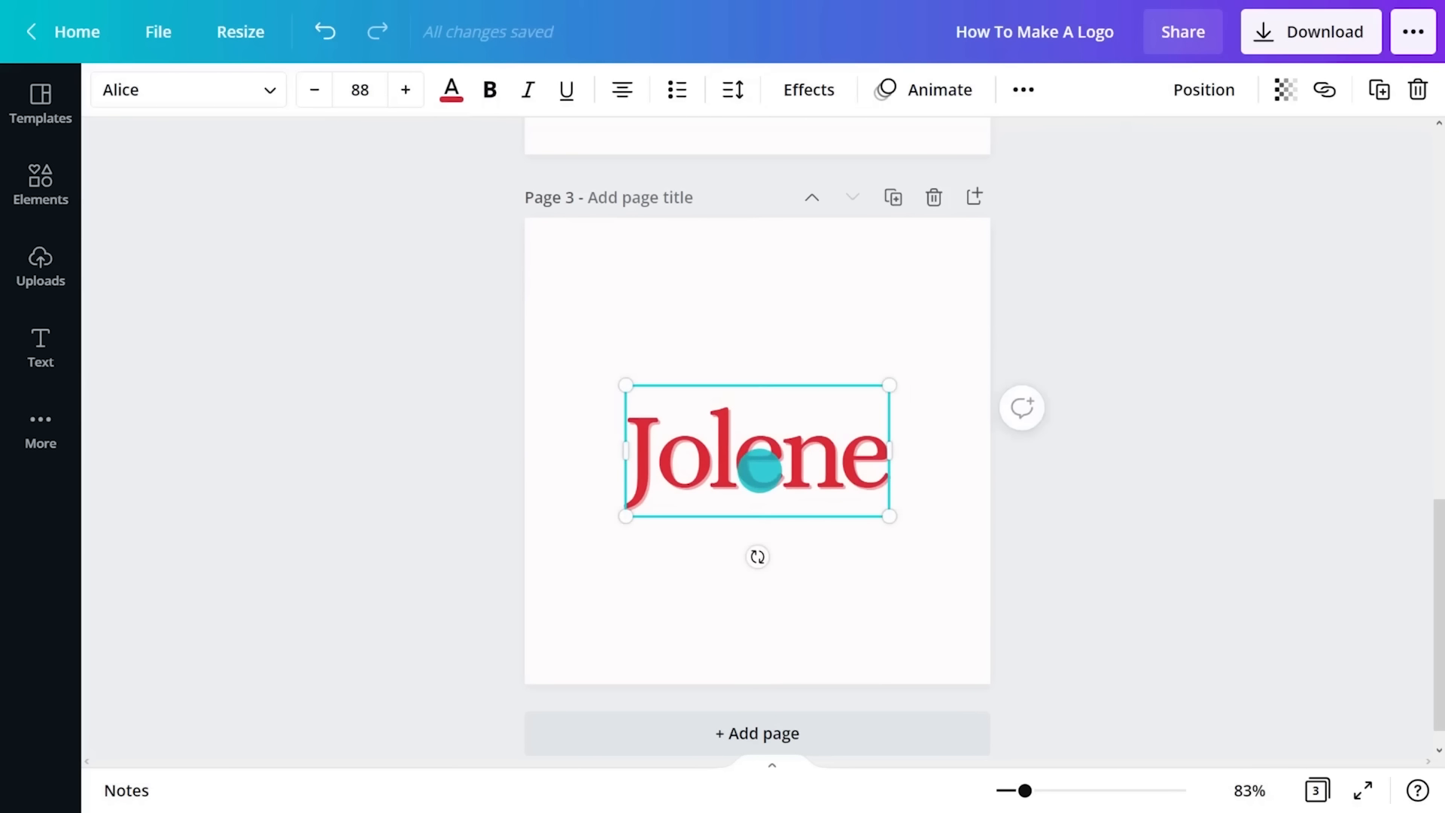
# - Recolour the Jolene text on page 3 to pale pink, #F6CDBF
pyautogui.click(450, 97)
pyautogui.click(132, 207)
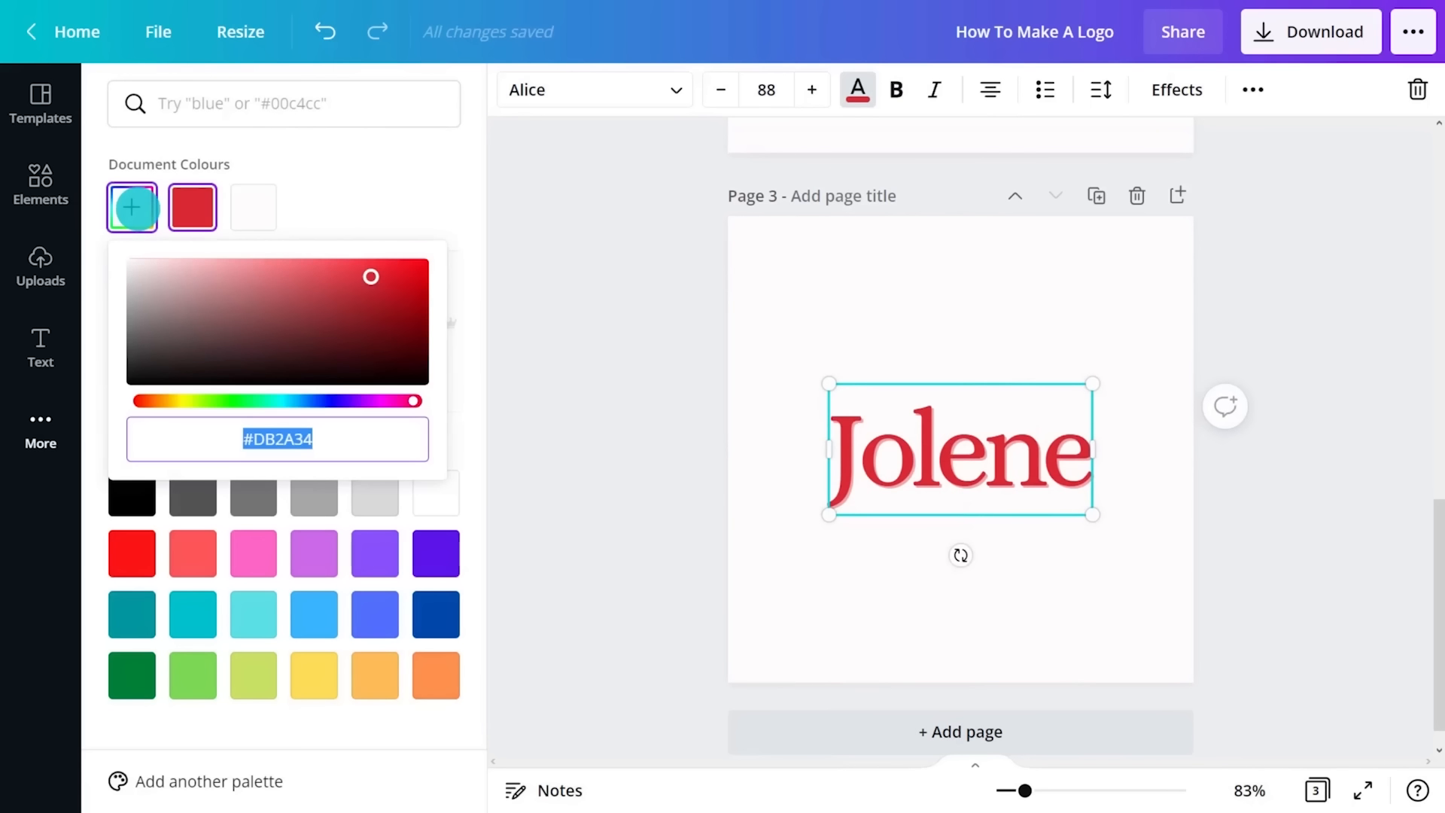
pyautogui.moveTo(369, 277); pyautogui.dragTo(177, 249)
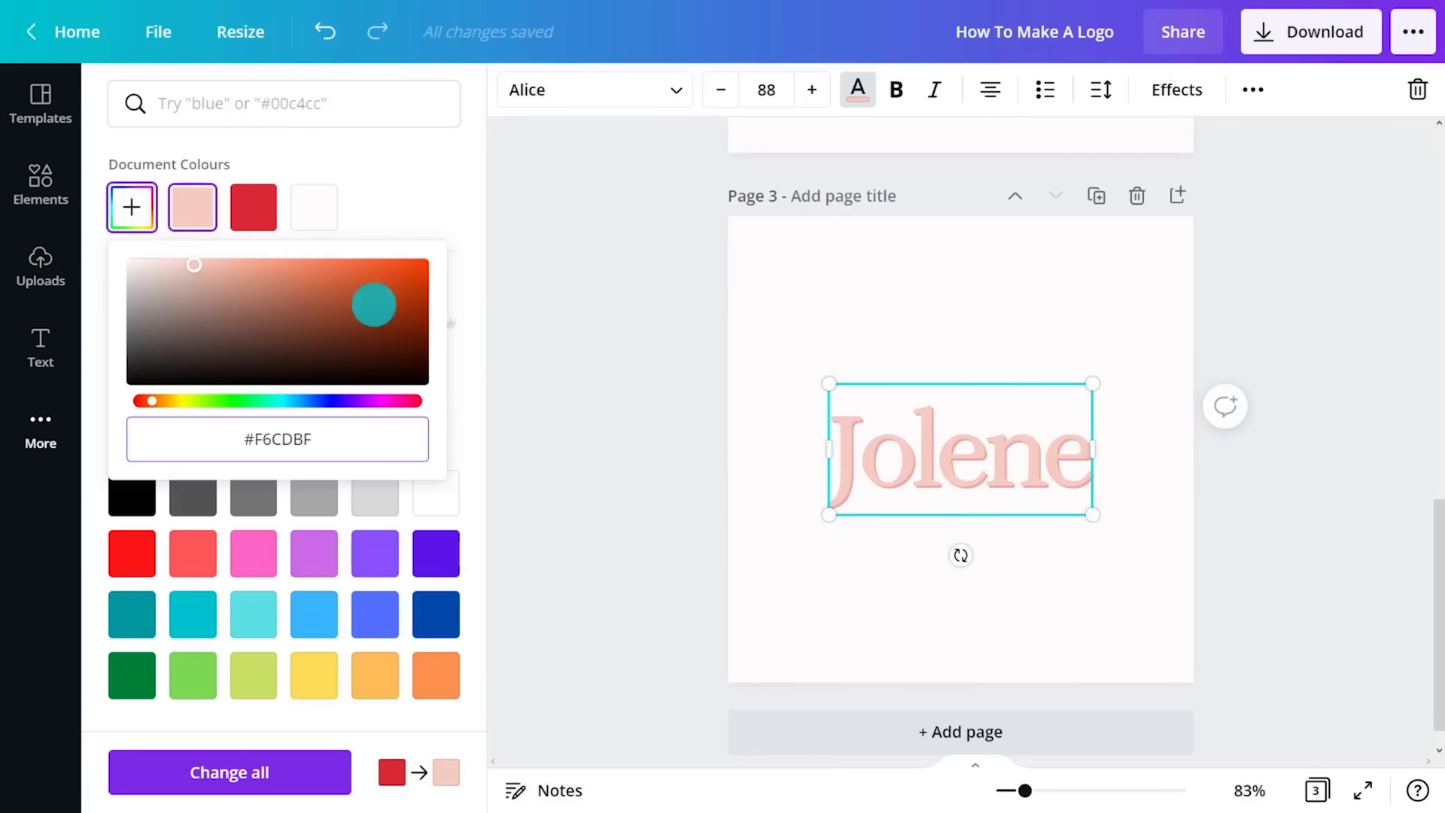
pyautogui.click(607, 360)
# - Change the Jolene text's shadow to a dark brownish mauve and set the shadow transparency to 75
pyautogui.click(804, 90)
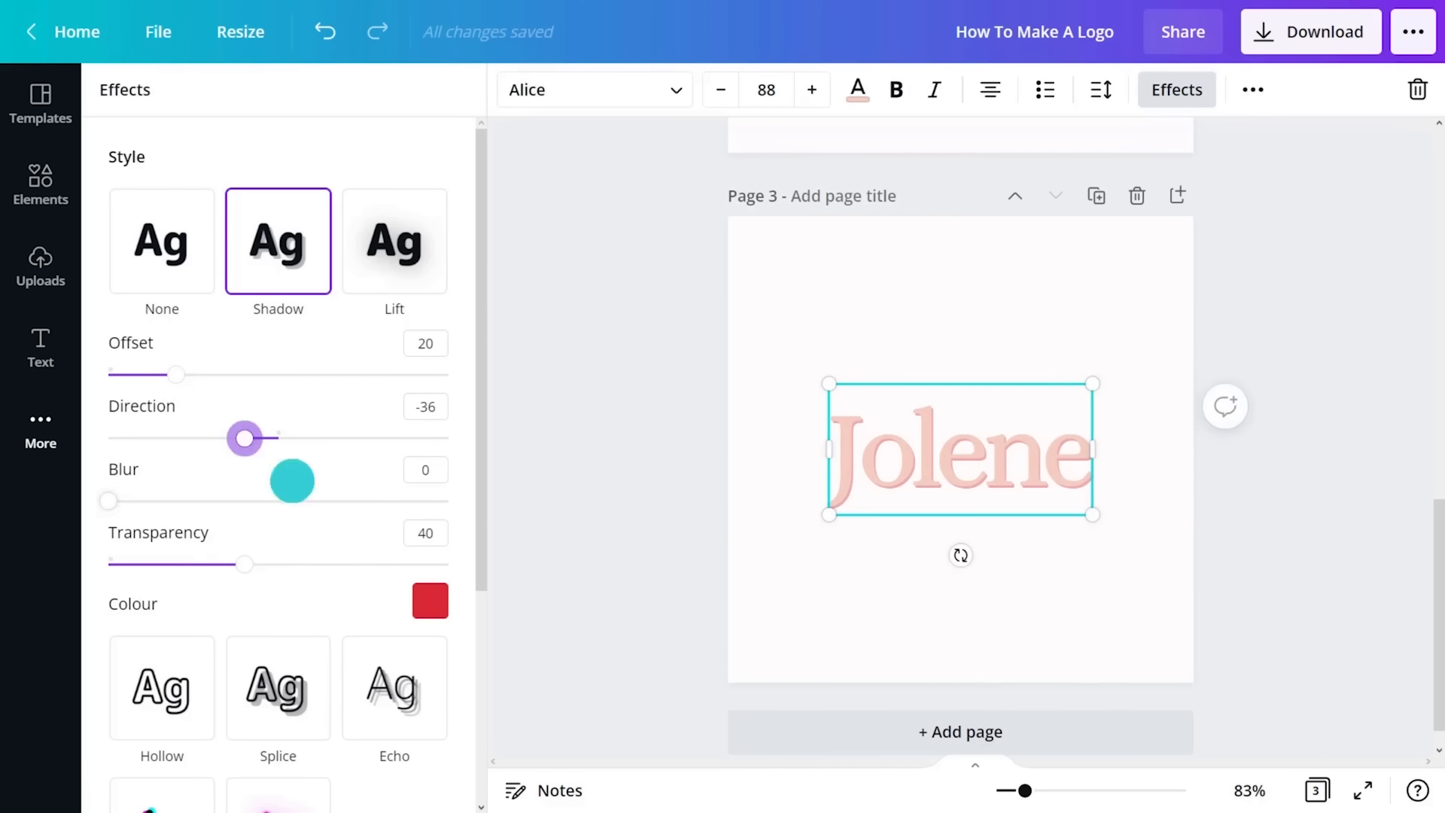
pyautogui.click(428, 600)
pyautogui.click(137, 272)
pyautogui.moveTo(355, 336); pyautogui.dragTo(161, 413)
pyautogui.click(455, 467)
pyautogui.moveTo(248, 564); pyautogui.dragTo(363, 569)
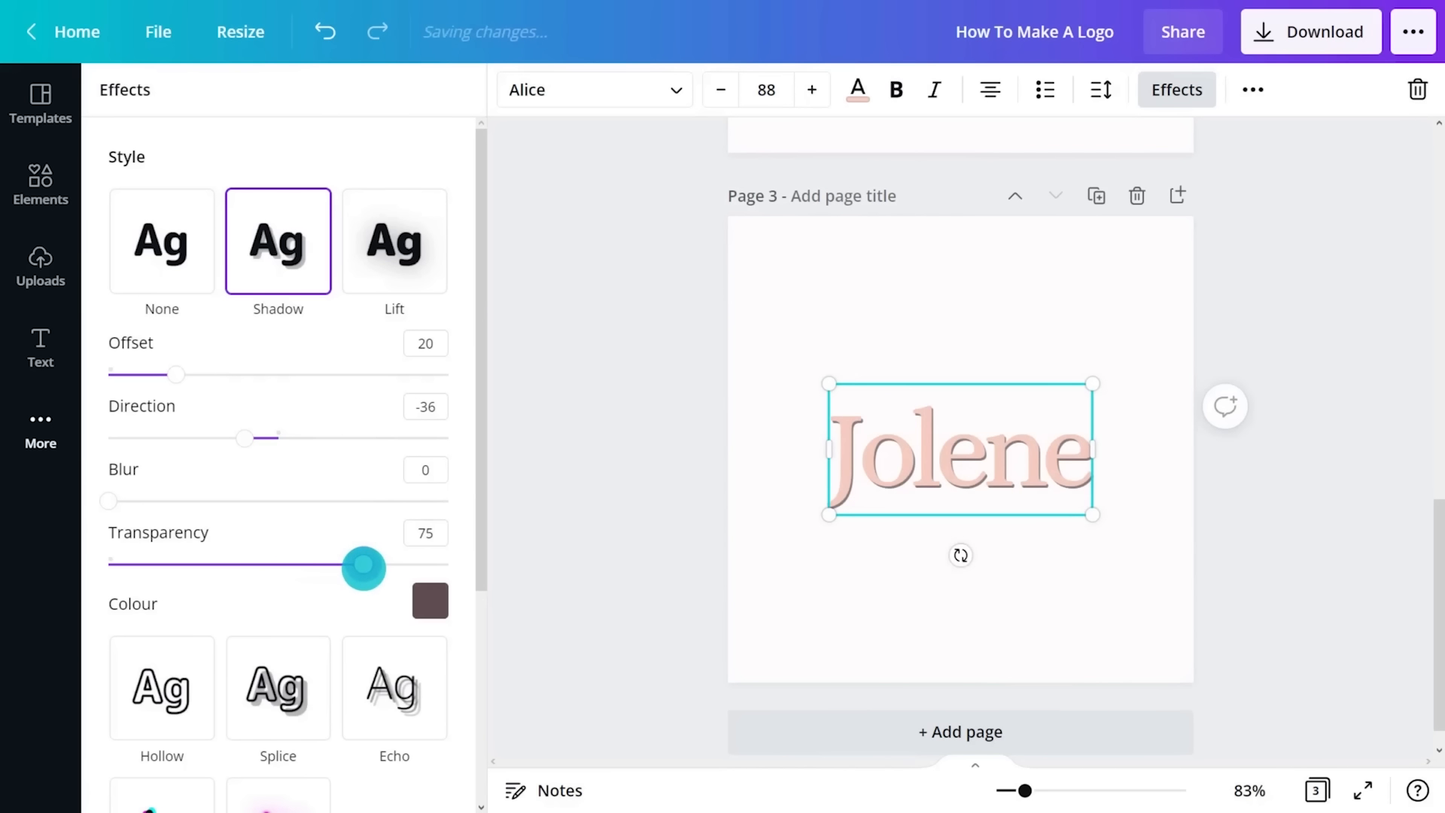
pyautogui.click(531, 475)
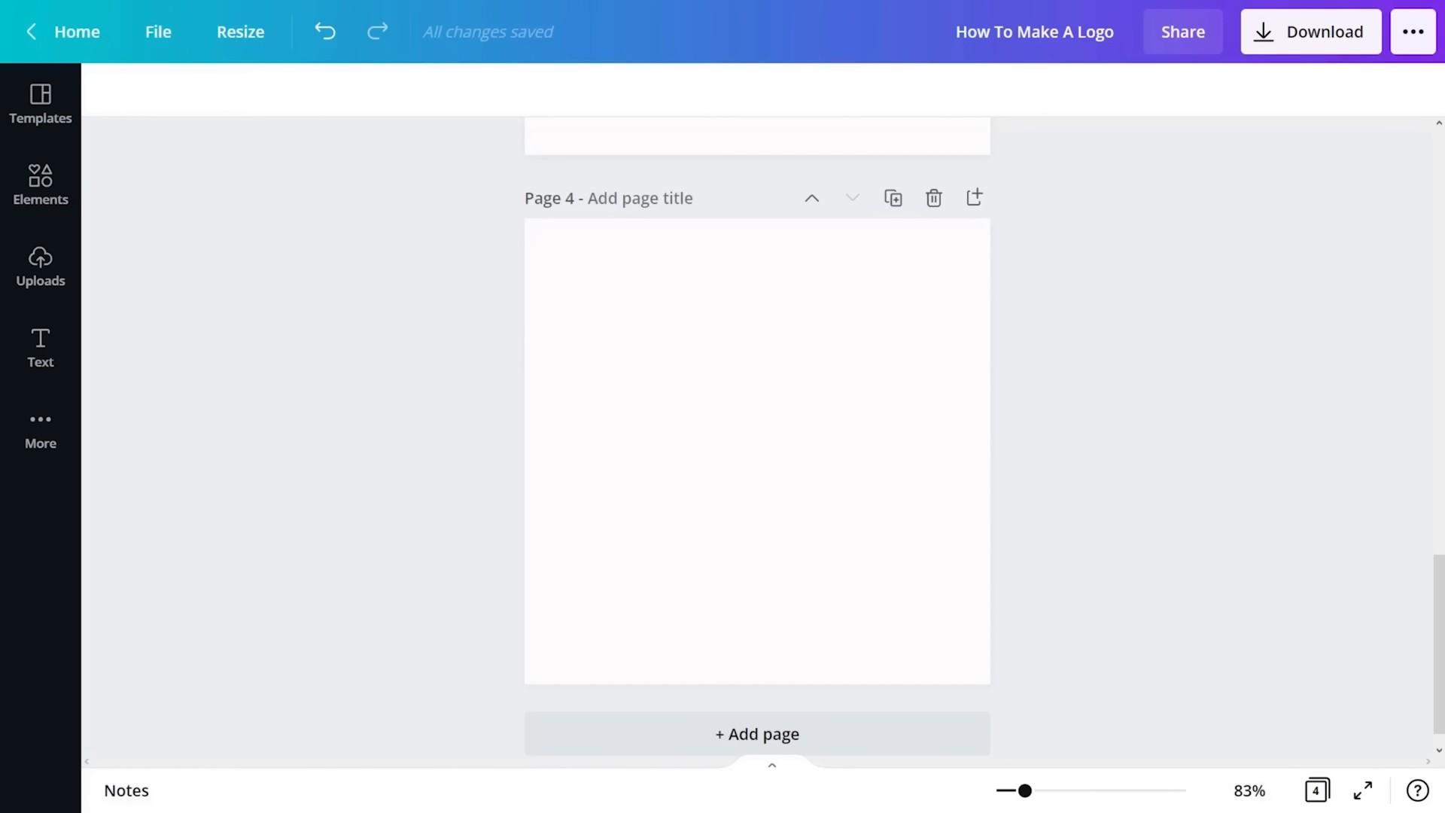
# - Add the text NAMASTE to the blank page 4 and set it in the Baron font
pyautogui.write('t')
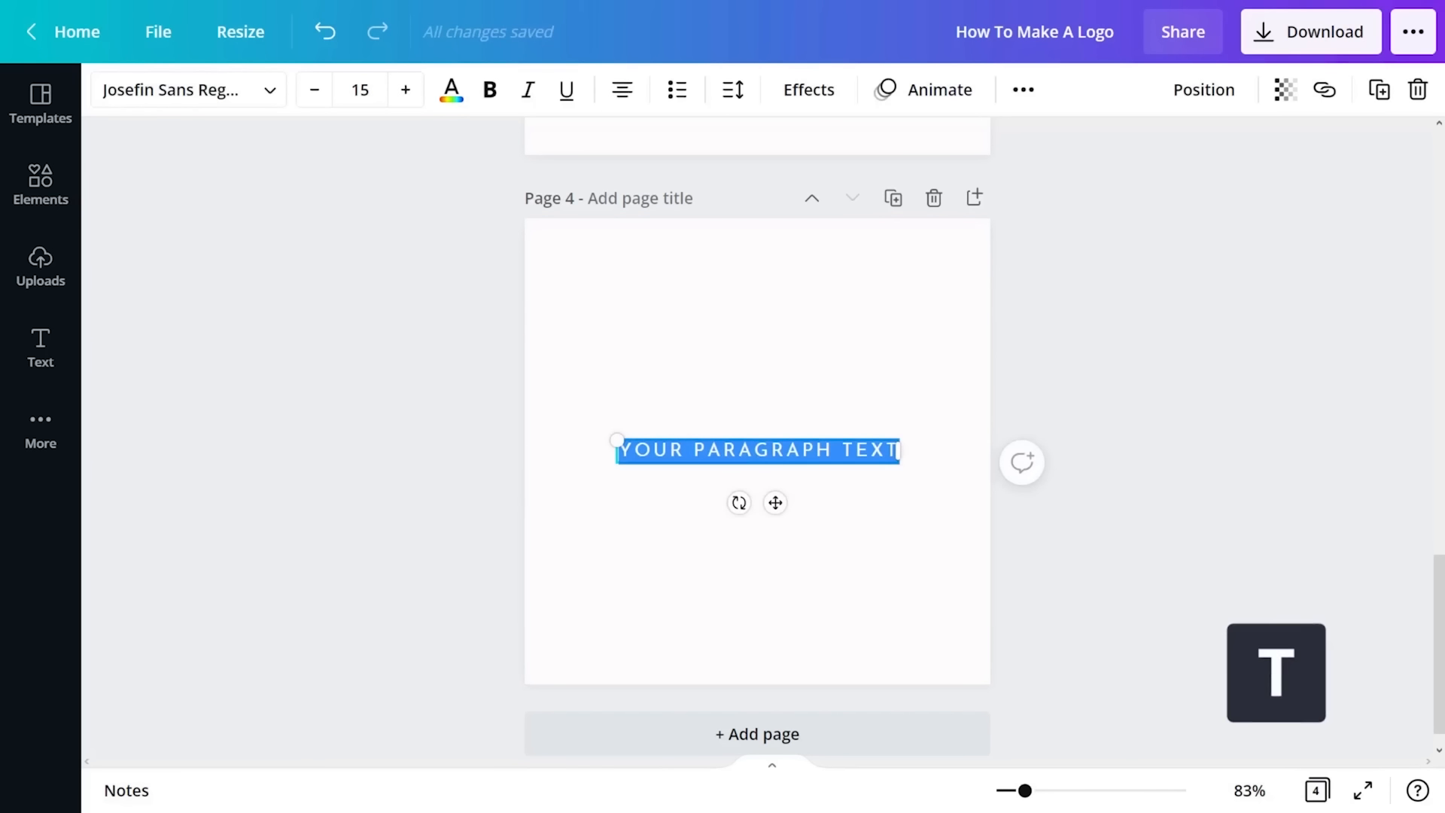
pyautogui.write('NAMASTE')
pyautogui.click(268, 89)
pyautogui.write('baron')
pyautogui.click(281, 215)
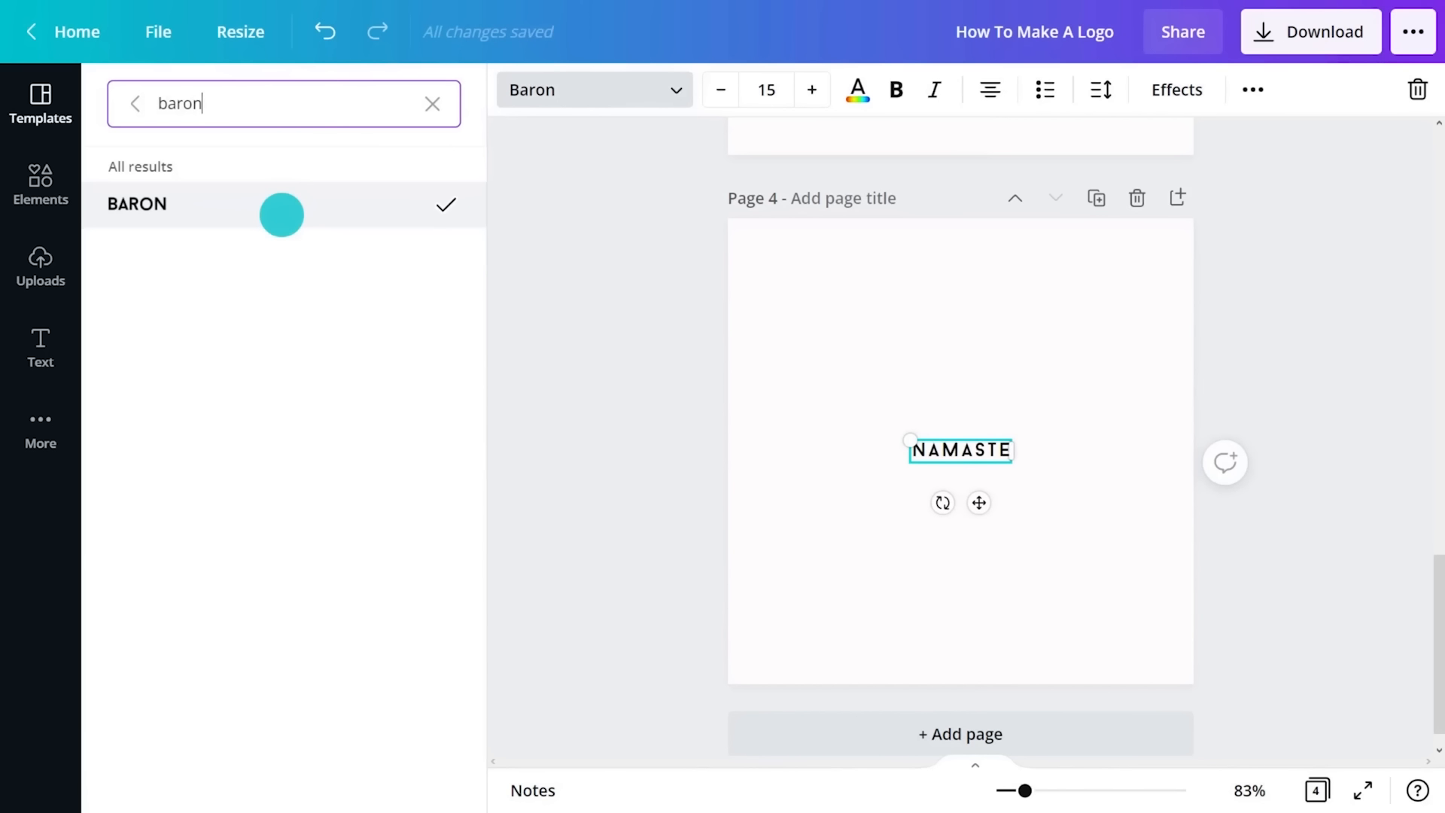
# - Set the NAMASTE text to size 36 and recolour it brown
pyautogui.click(769, 89)
pyautogui.moveTo(877, 142); pyautogui.dragTo(883, 352)
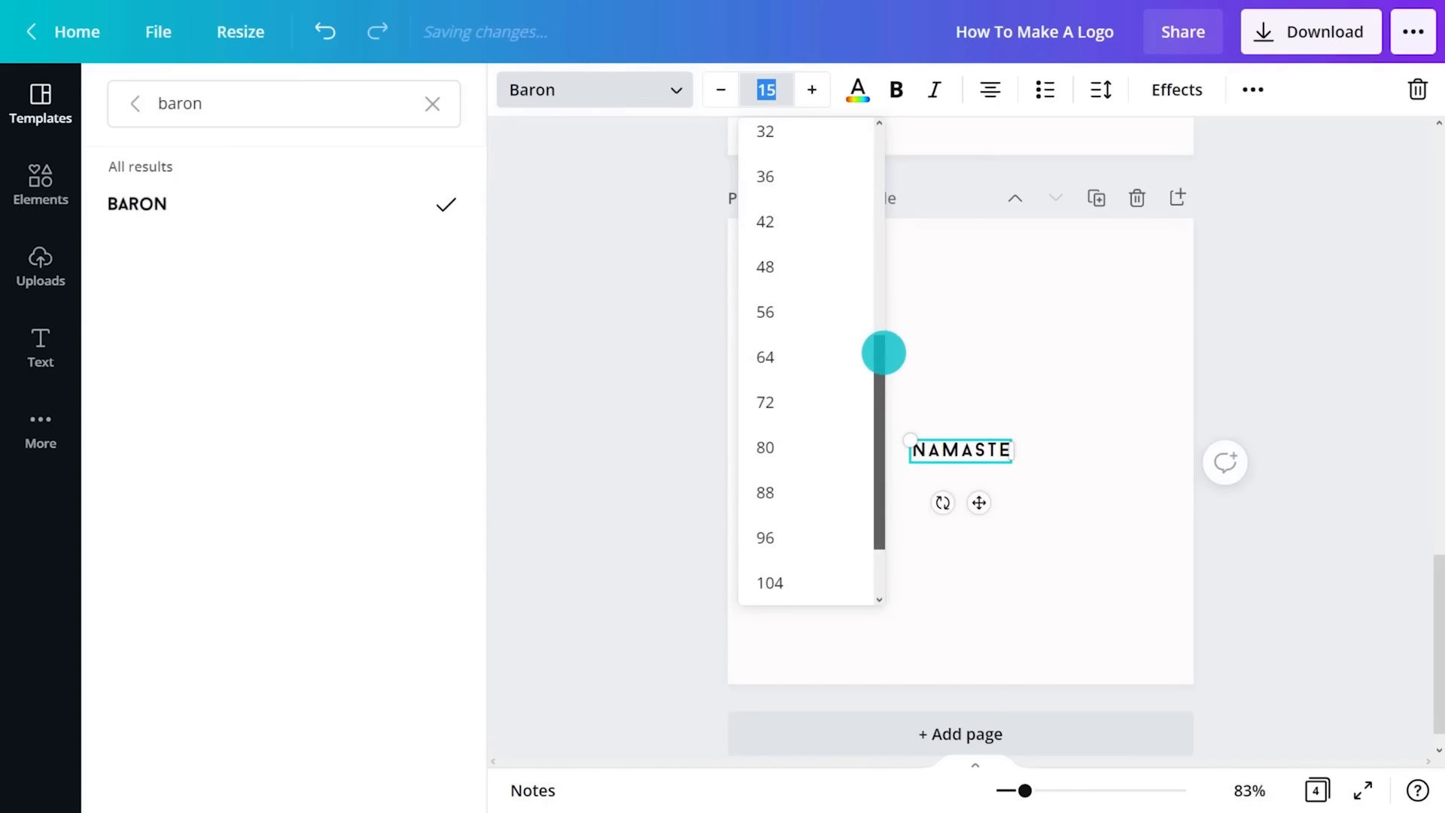
pyautogui.click(793, 176)
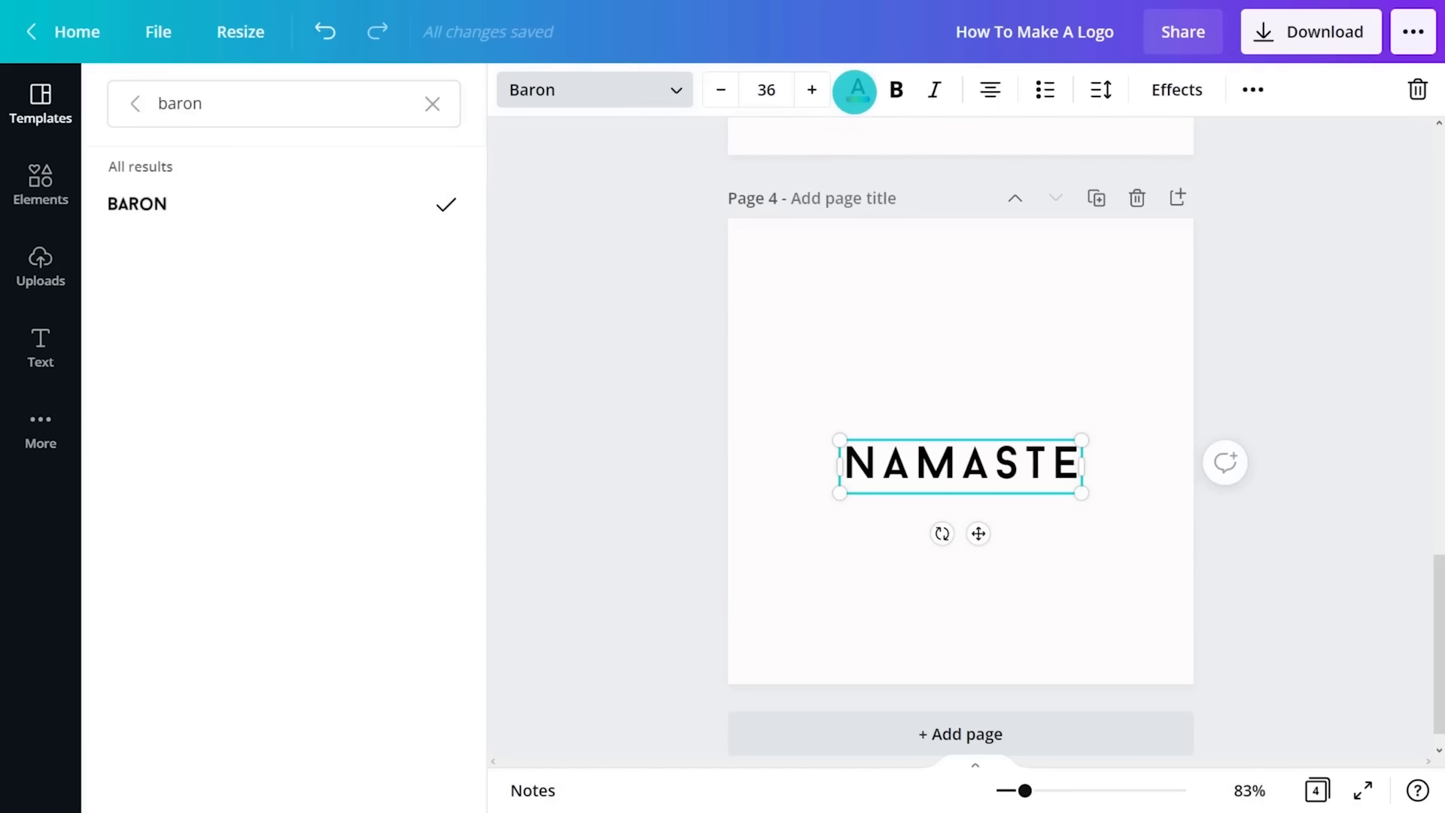
pyautogui.click(855, 92)
pyautogui.click(120, 202)
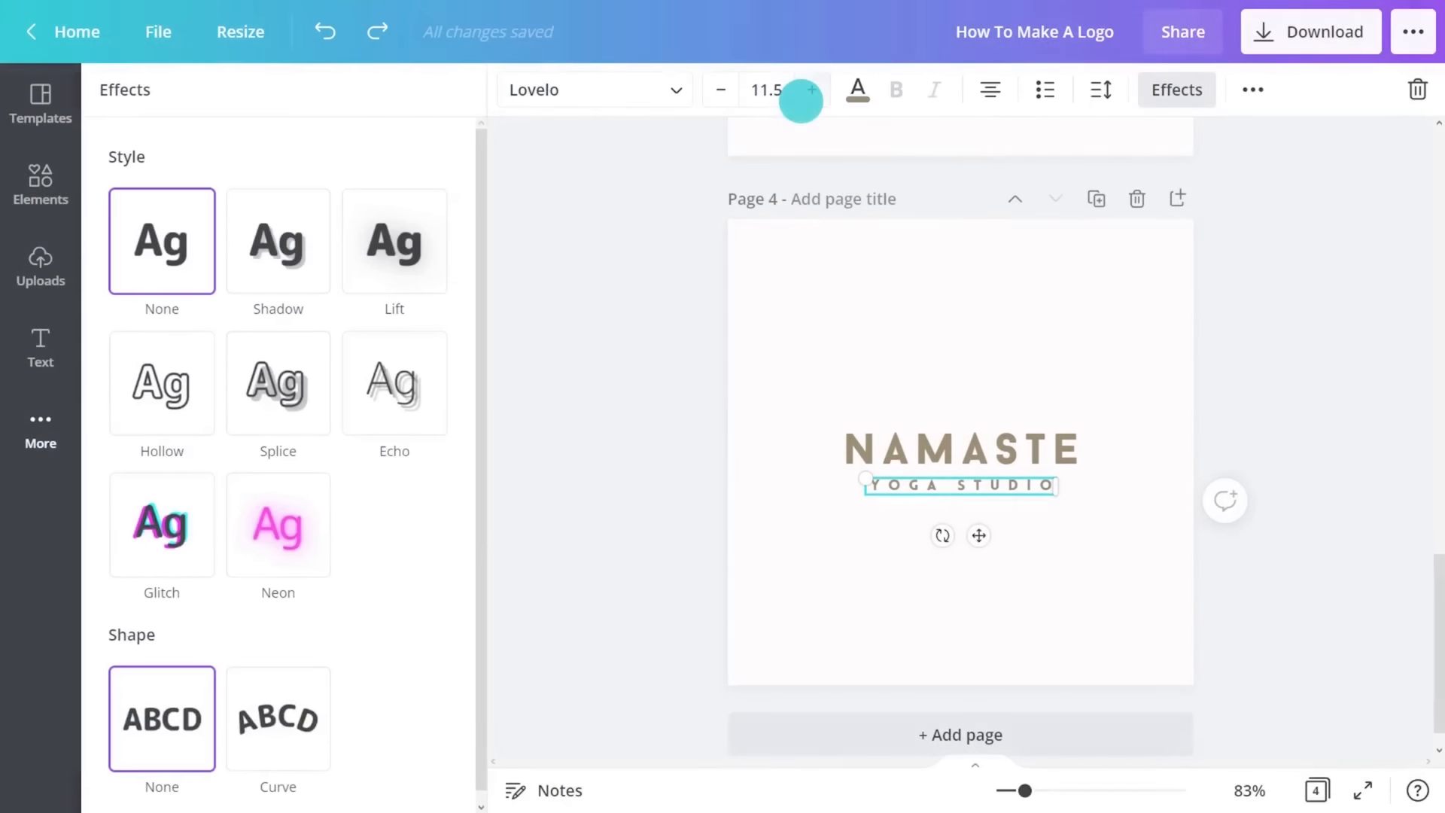
# - Apply the Lift effect with intensity 50 to the YOGA STUDIO text below NAMASTE
pyautogui.click(394, 243)
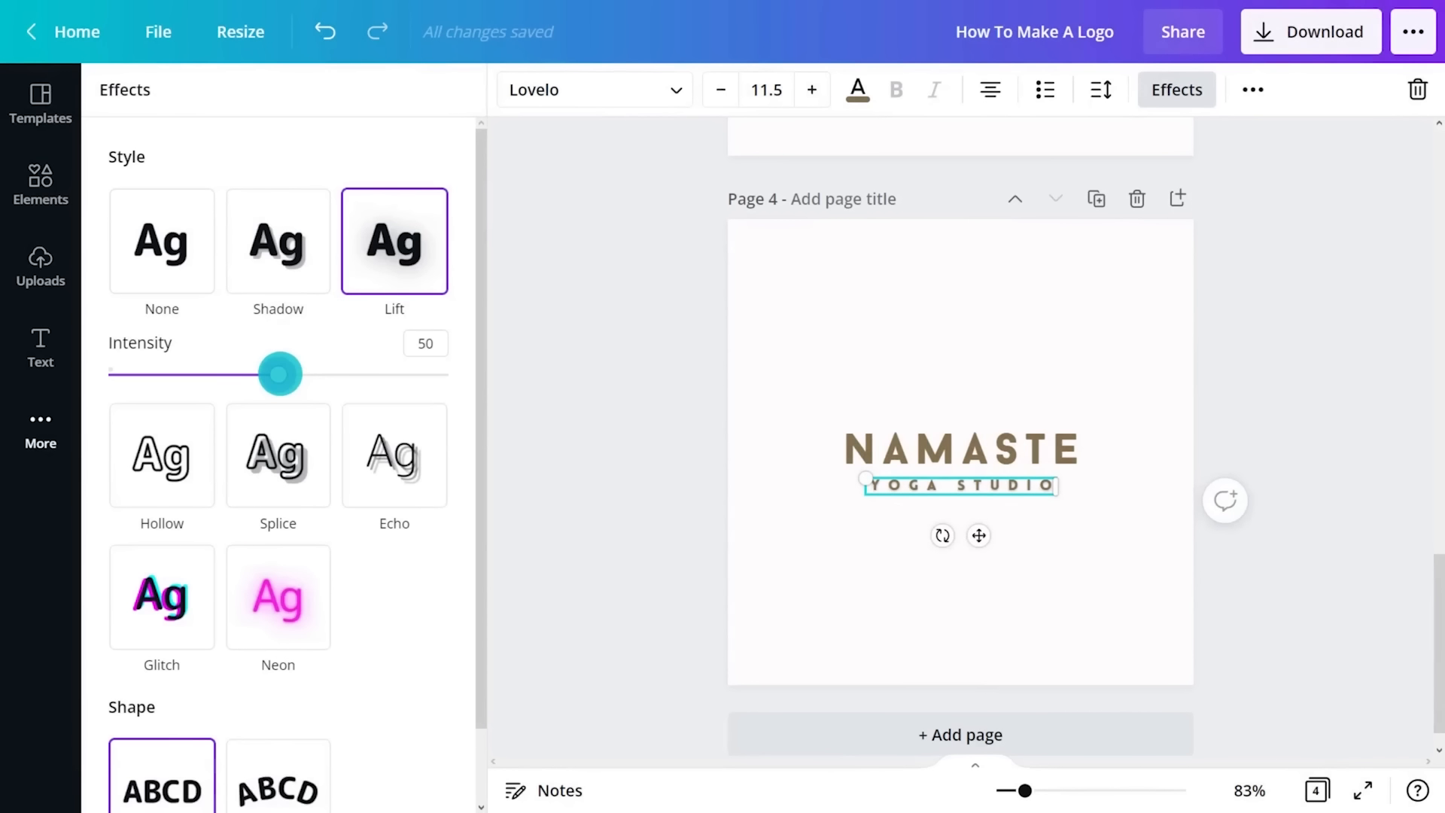
pyautogui.click(1119, 419)
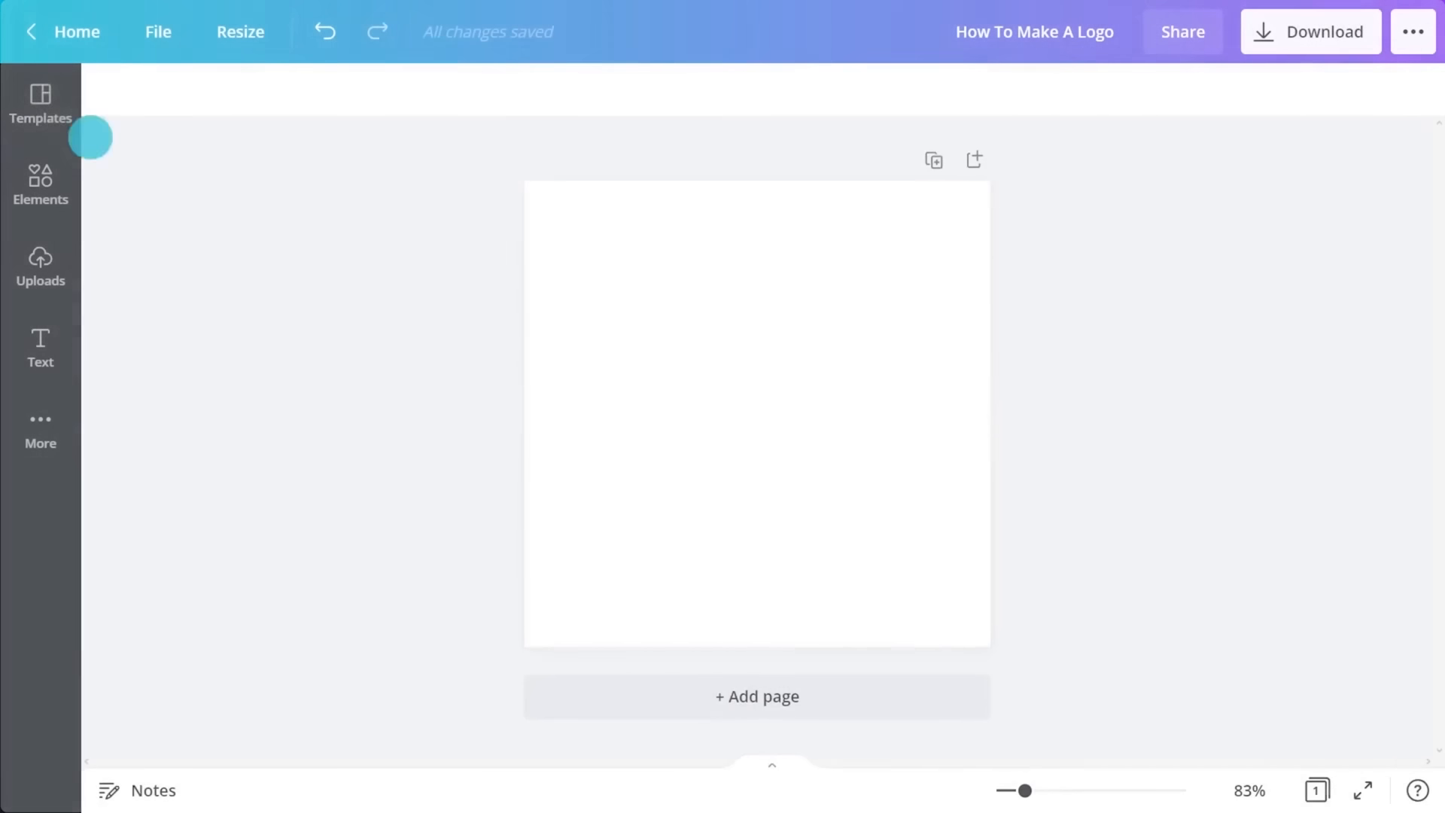
# - Search the templates for "minimal text" and apply all four pages of the Minimal Text Based Badge Logo Kit to the blank design
pyautogui.click(91, 137)
pyautogui.click(203, 106)
pyautogui.write('minimal text')
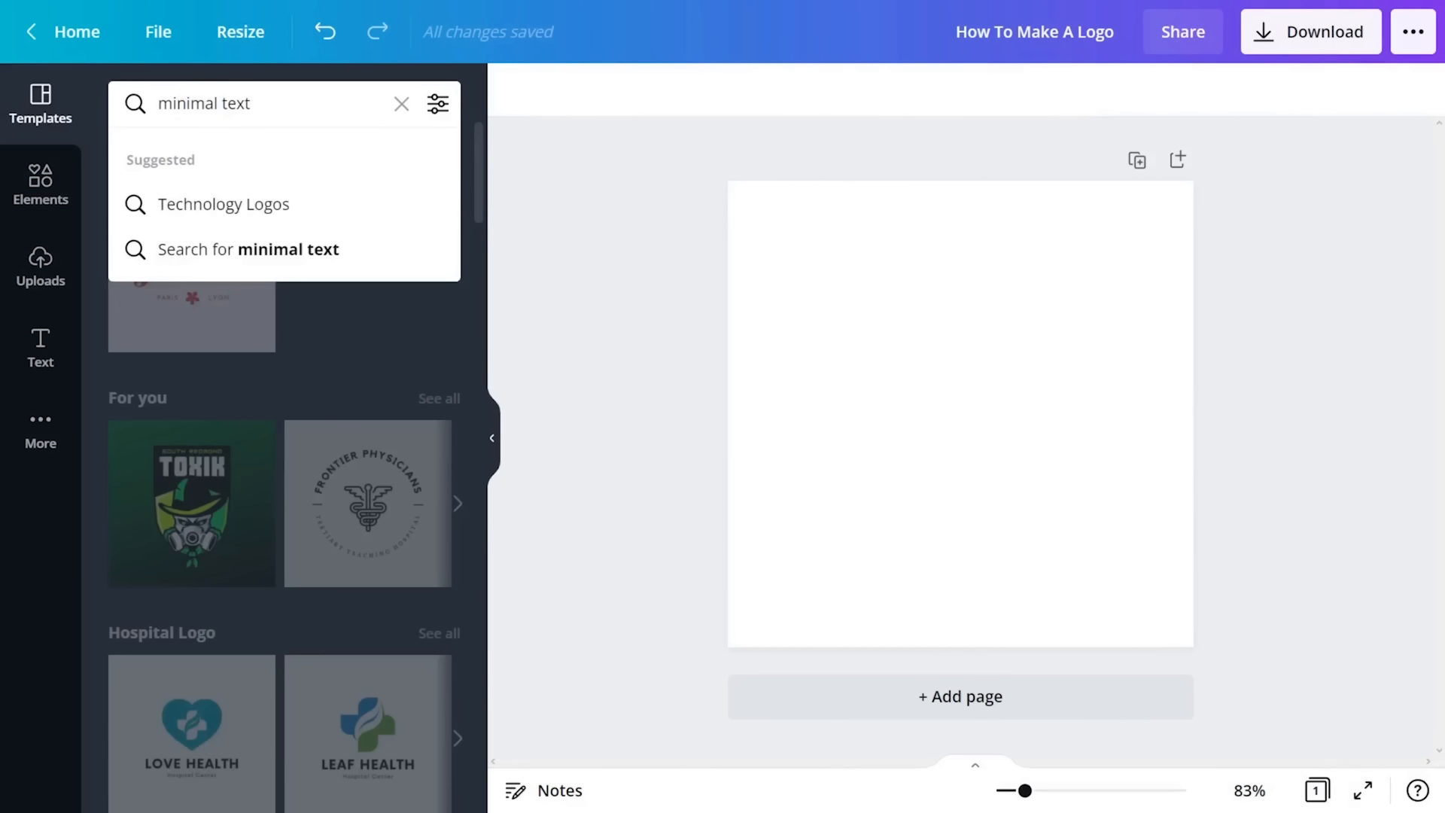
pyautogui.press('Return')
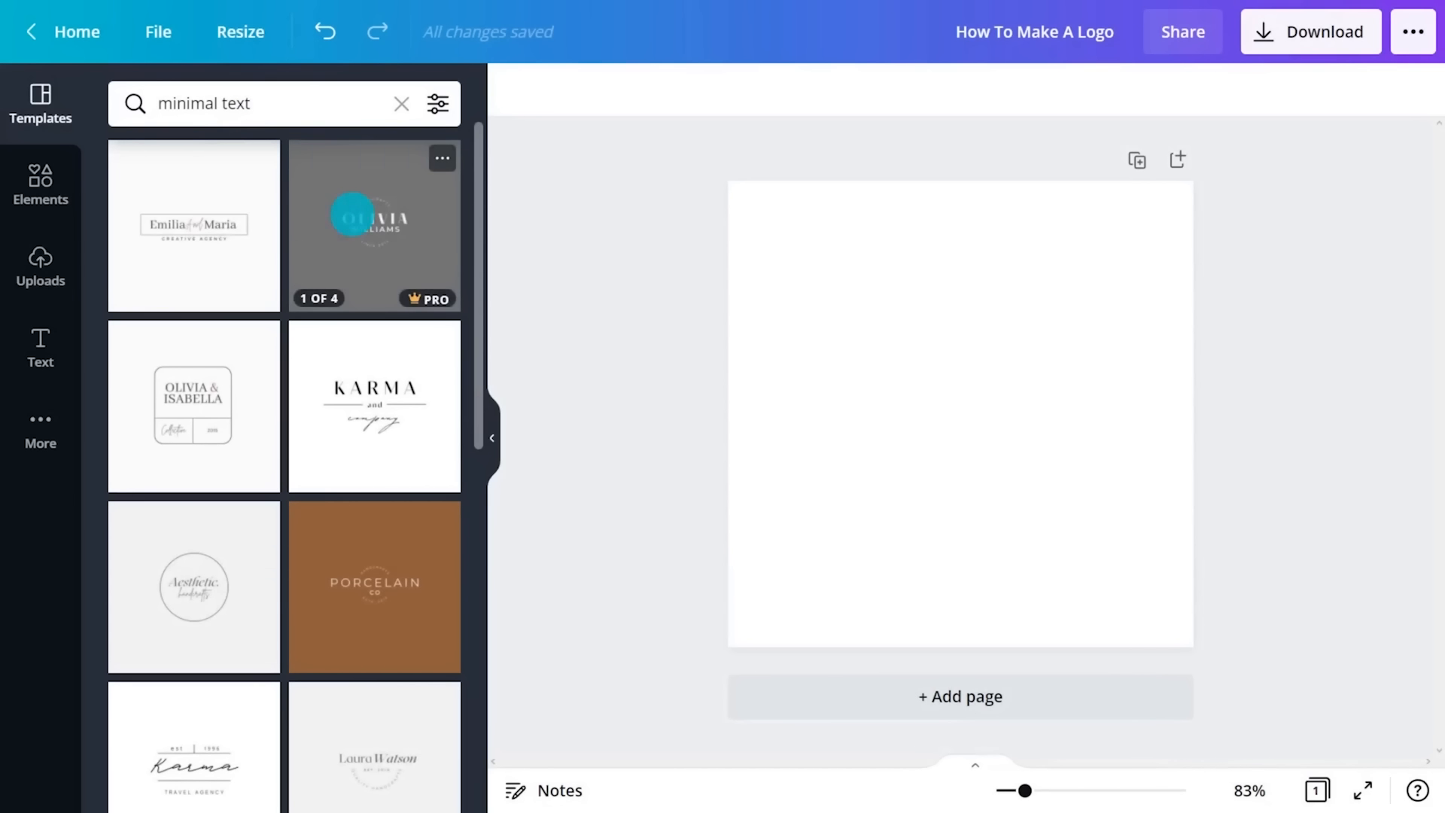
pyautogui.click(375, 226)
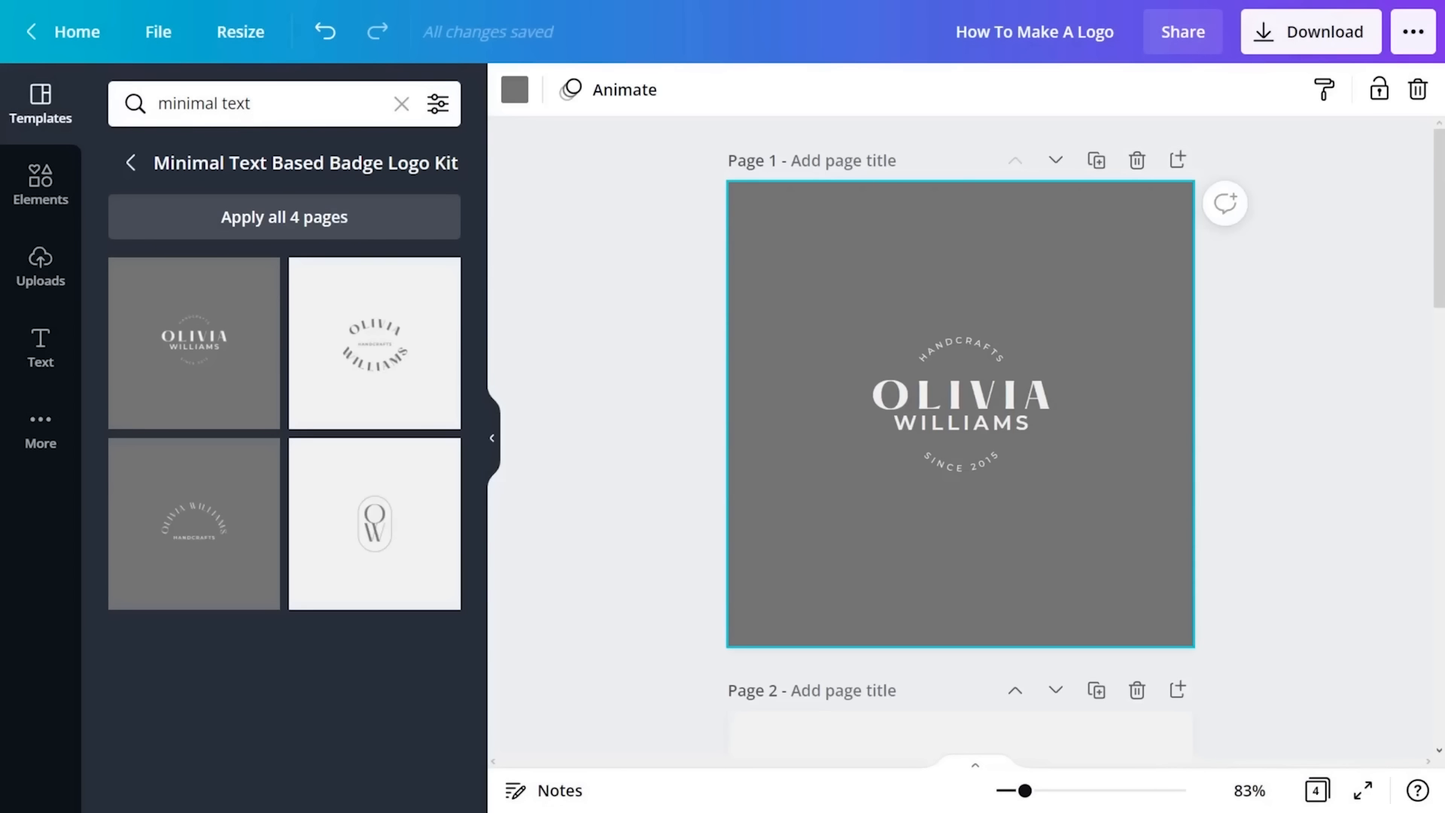
# - Delete the first three template pages, keeping only the page with the OW monogram
pyautogui.moveTo(1438, 278); pyautogui.dragTo(1420, 702)
pyautogui.click(1317, 790)
pyautogui.moveTo(794, 461); pyautogui.dragTo(251, 258)
pyautogui.press('Delete')
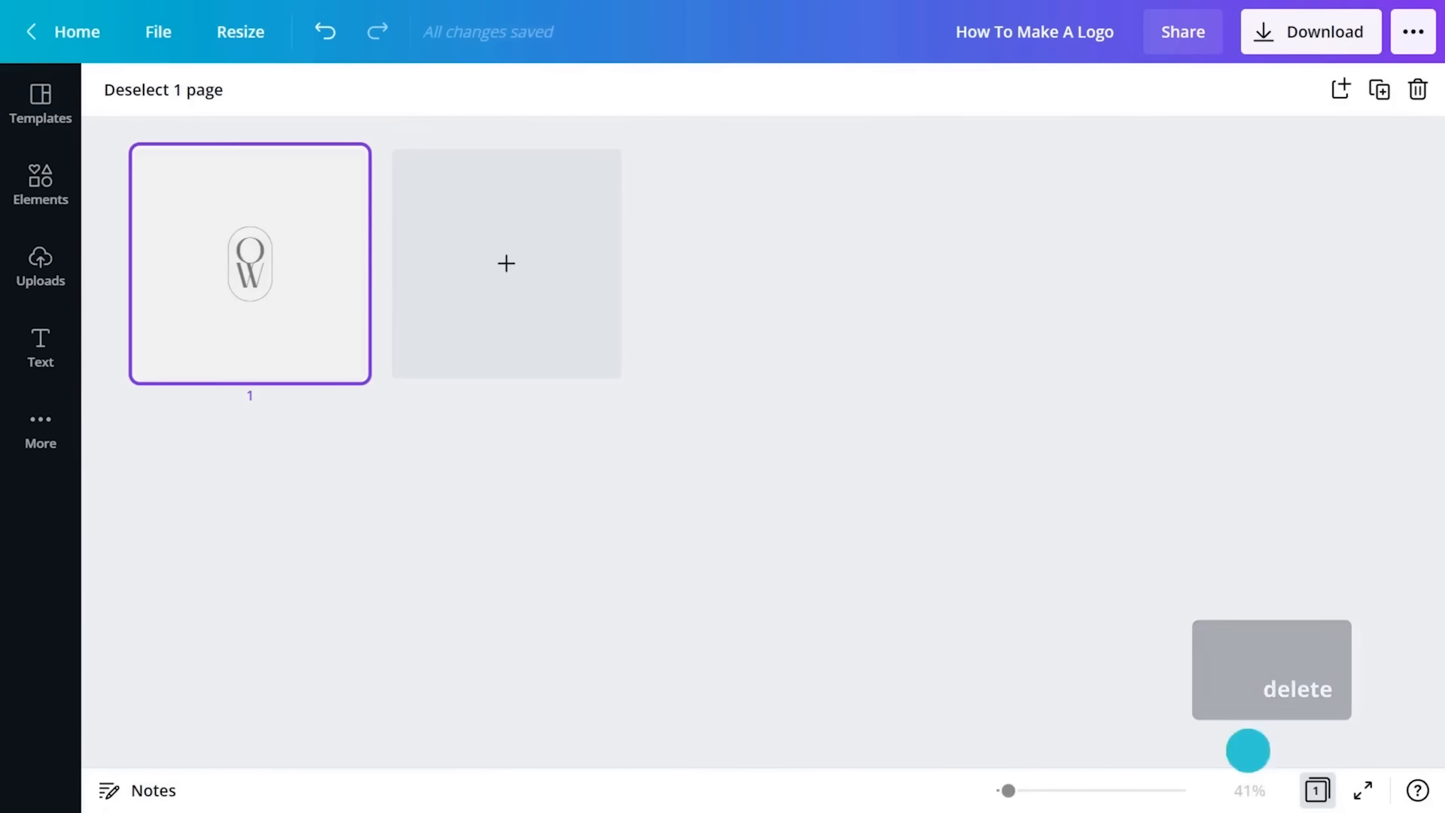
pyautogui.click(1316, 790)
# - Duplicate the OW monogram with its rounded frame beside the original and centre the pair on the page
pyautogui.click(785, 439)
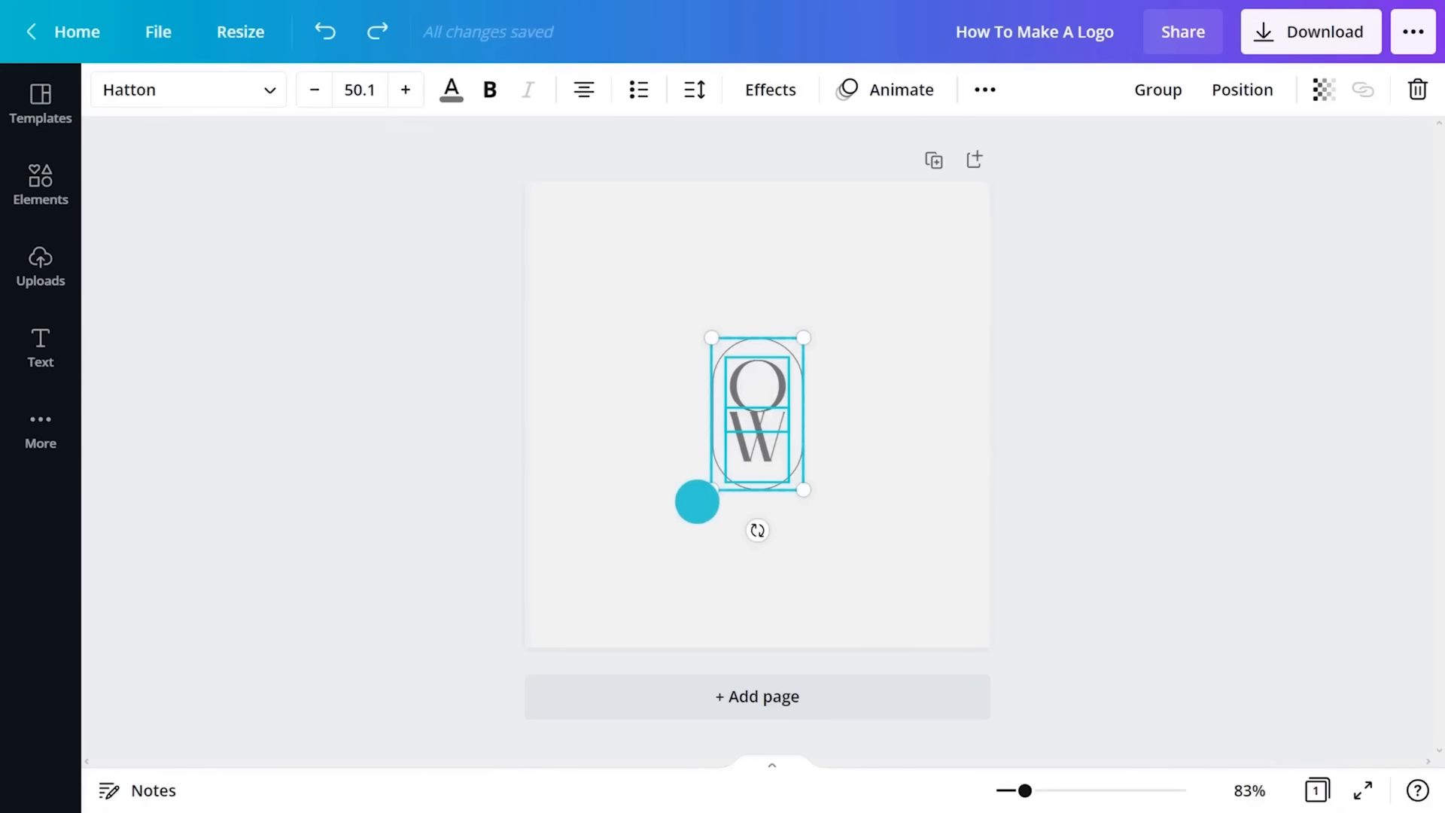
pyautogui.moveTo(752, 404); pyautogui.dragTo(588, 407)
pyautogui.moveTo(897, 339); pyautogui.dragTo(578, 480)
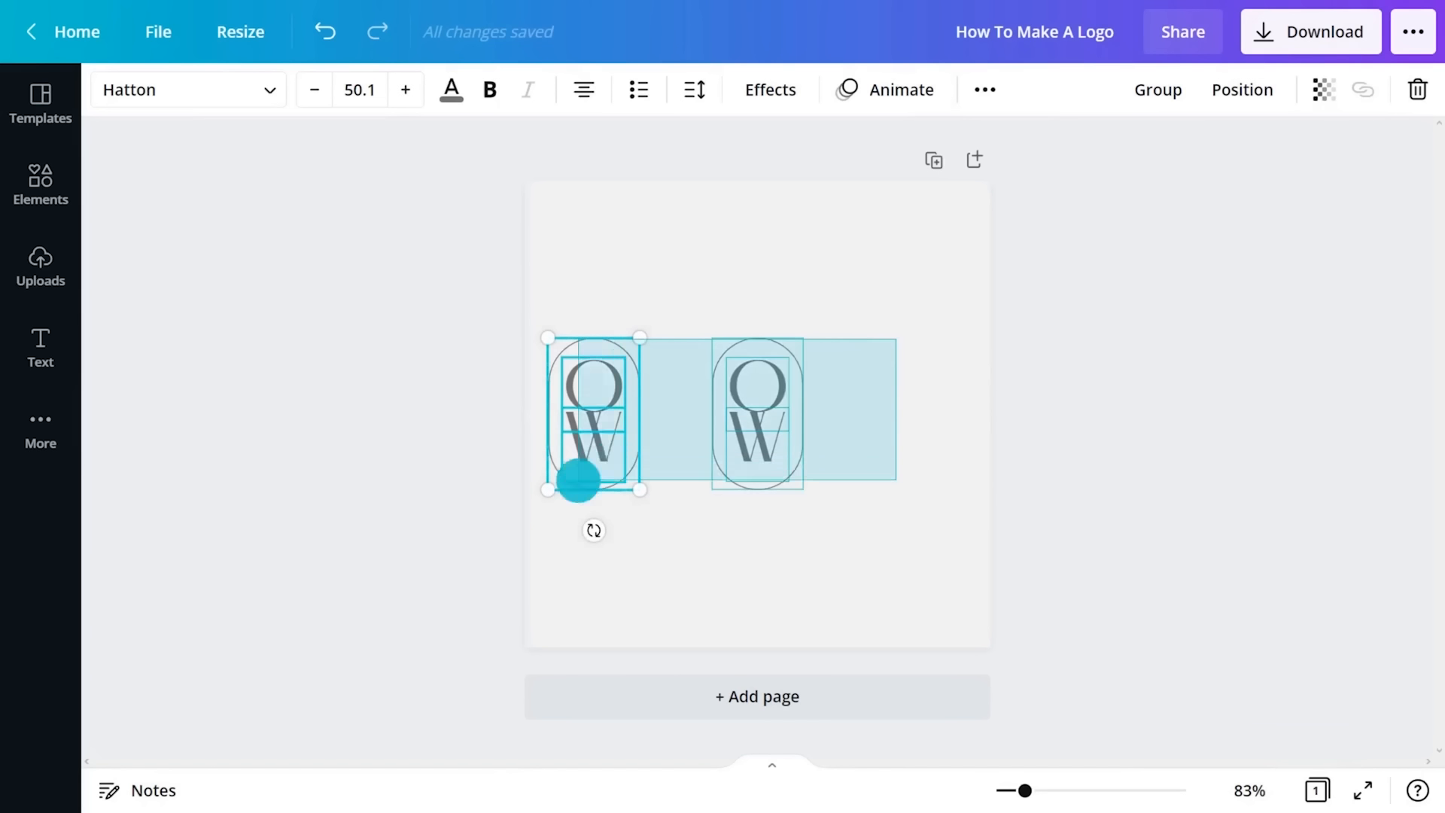
pyautogui.moveTo(605, 429); pyautogui.dragTo(687, 429)
pyautogui.click(1075, 432)
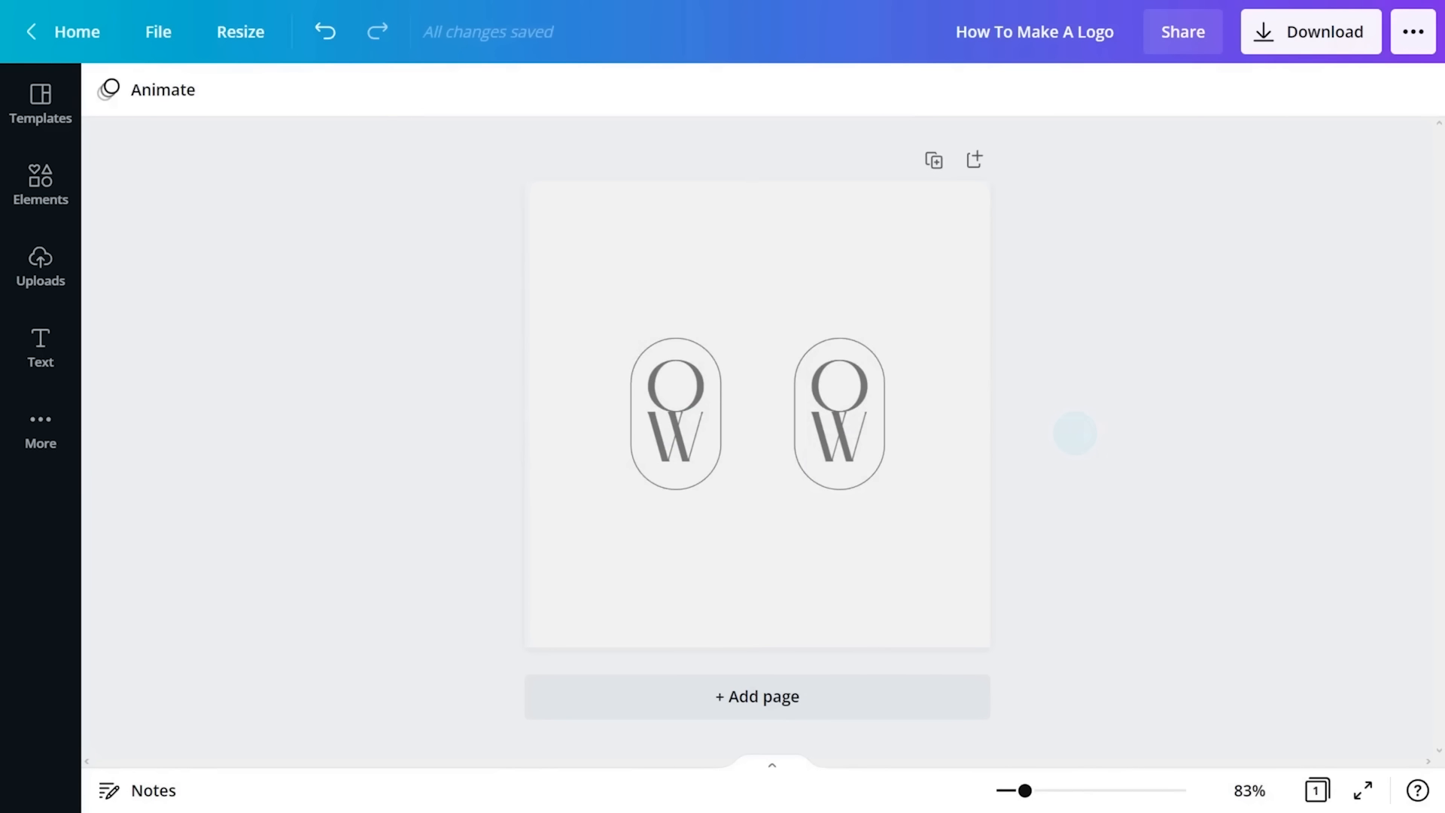
# - Rotate the right-hand monogram with its frame by 90° and duplicate it to form two stacked horizontal badges
pyautogui.click(839, 422)
pyautogui.moveTo(826, 520); pyautogui.dragTo(687, 413)
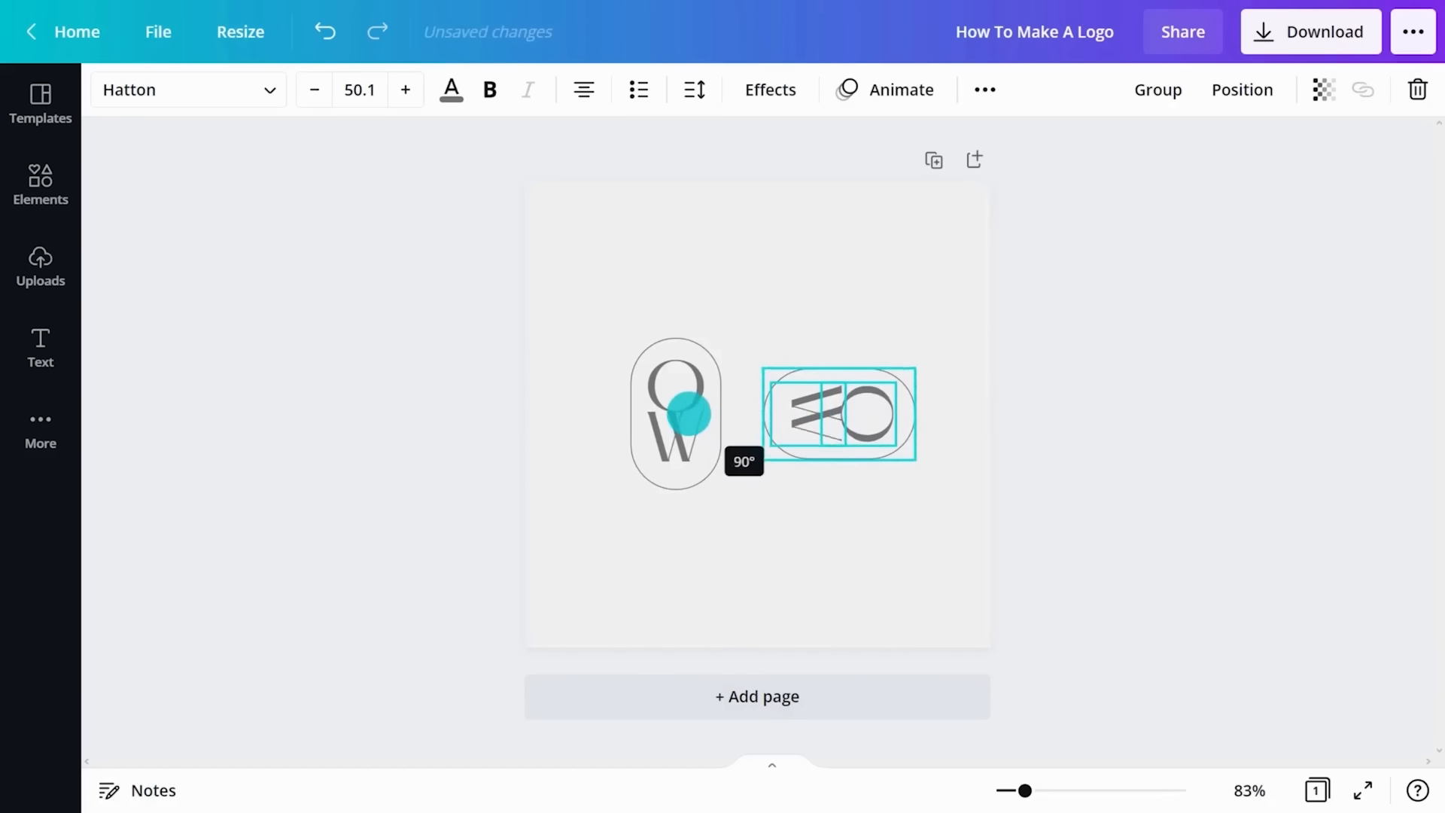
pyautogui.moveTo(834, 411); pyautogui.dragTo(836, 499)
# - Delete the O and W letters from both horizontal badges, leaving only their rounded frames
pyautogui.click(845, 408)
pyautogui.click(847, 359)
pyautogui.keyDown('shift'); pyautogui.click(802, 367); pyautogui.keyUp('shift')
pyautogui.press('Delete')
pyautogui.click(810, 489)
pyautogui.keyDown('shift'); pyautogui.click(855, 477); pyautogui.keyUp('shift')
pyautogui.press('Delete')
pyautogui.click(806, 413)
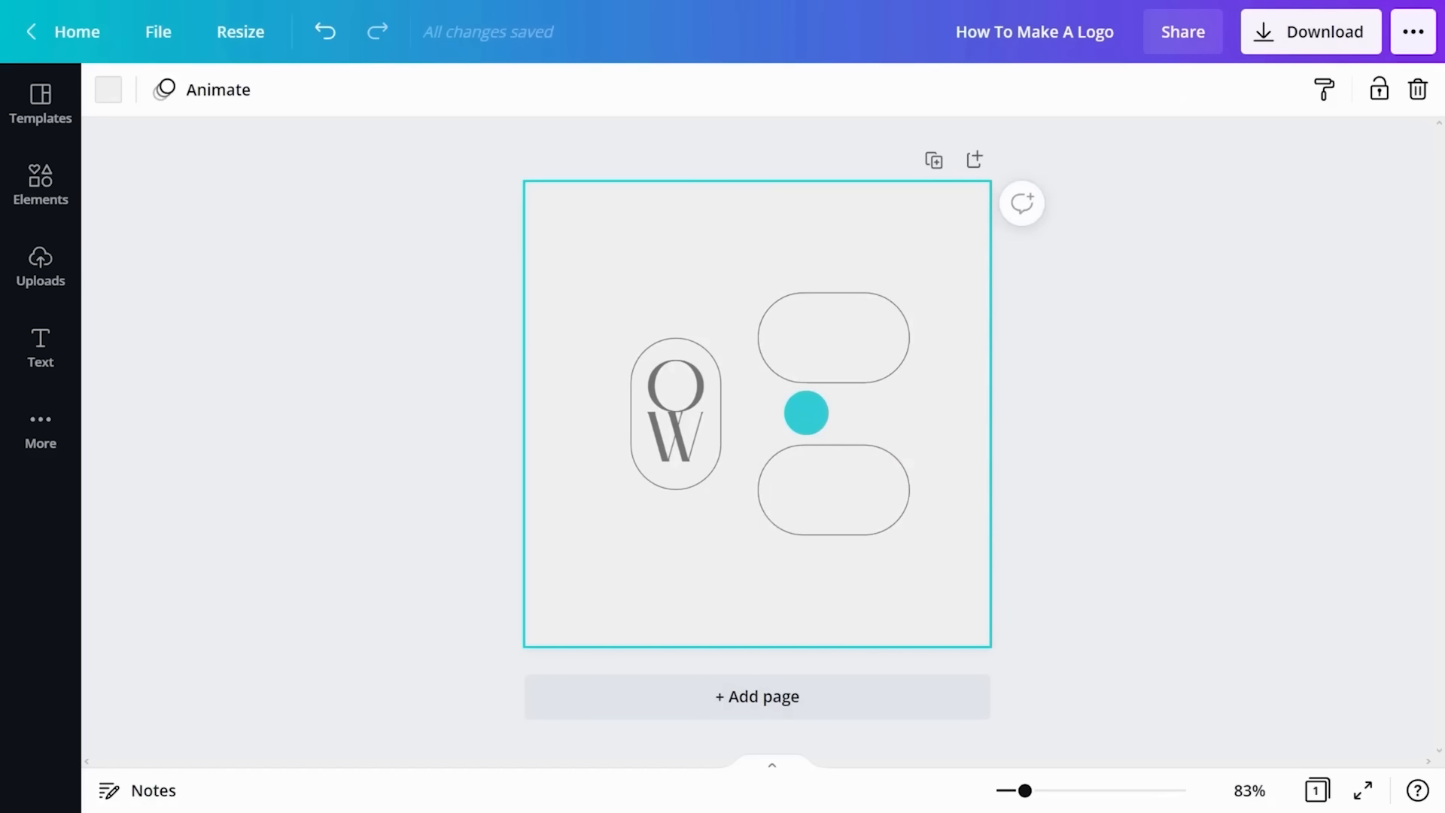
# - Change the font of the O and W in the vertical frame to Maldina Script
pyautogui.click(680, 387)
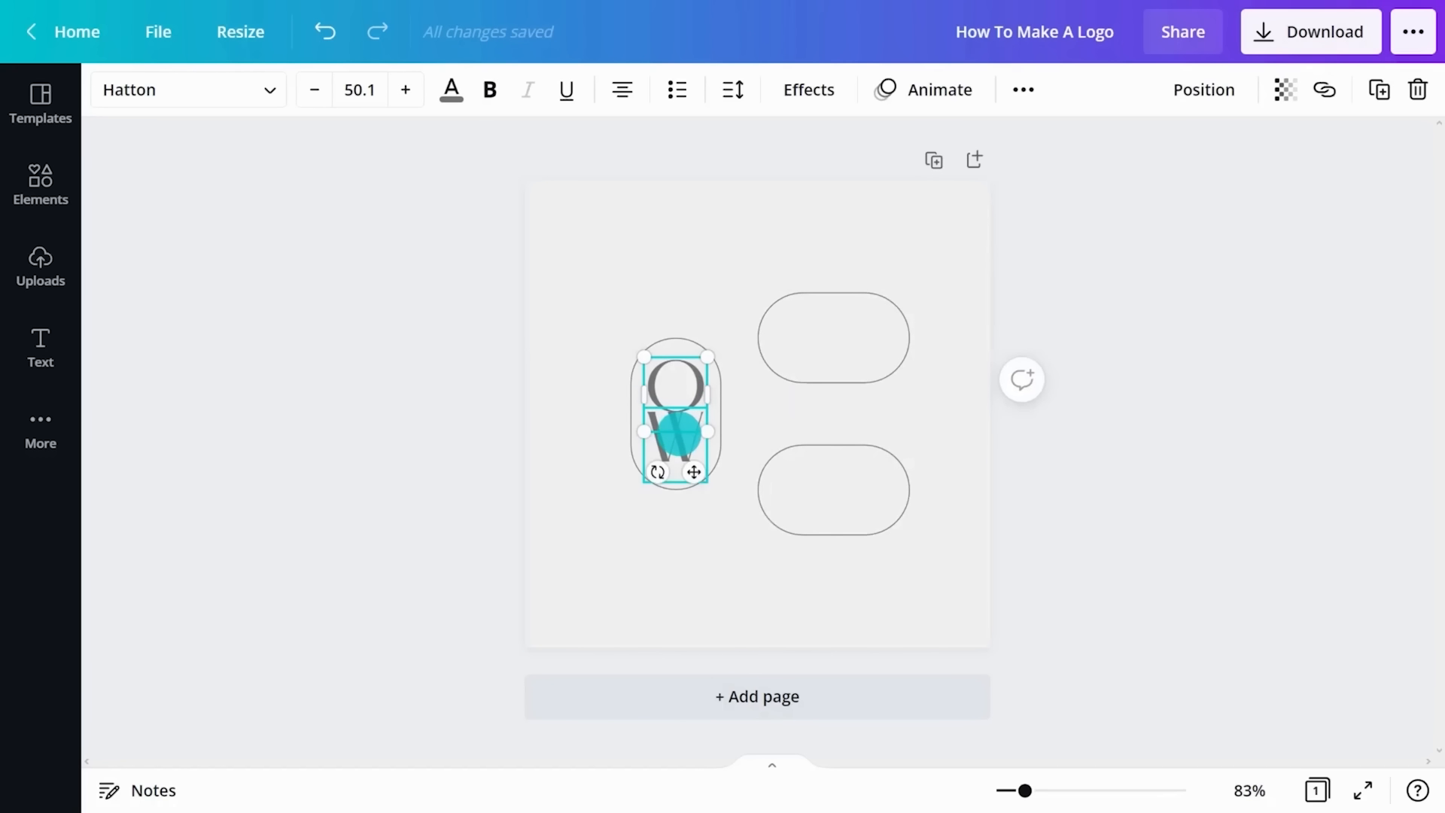
pyautogui.keyDown('shift'); pyautogui.click(674, 421); pyautogui.keyUp('shift')
pyautogui.click(270, 90)
pyautogui.write('script')
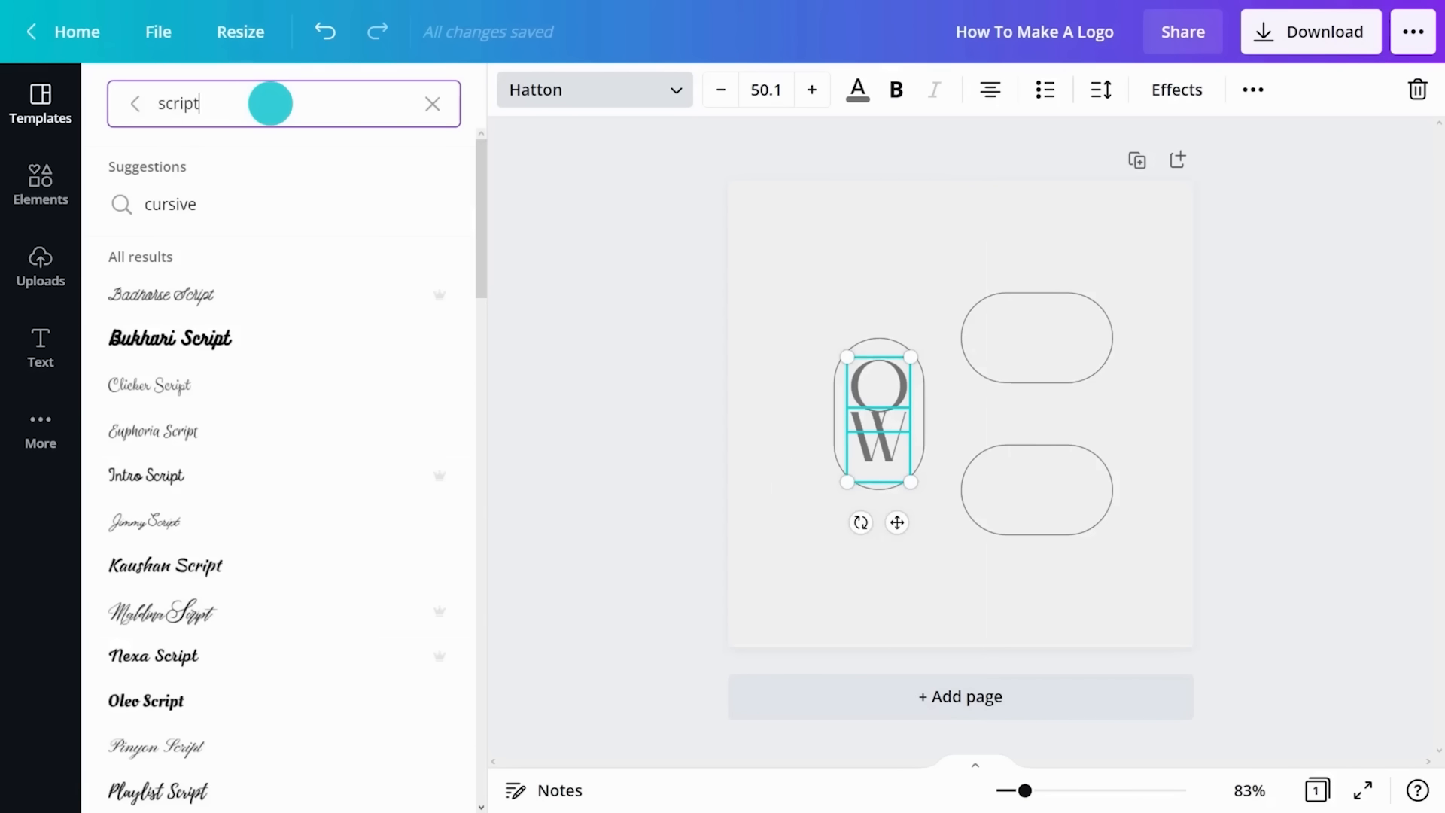
pyautogui.moveTo(481, 236); pyautogui.dragTo(479, 329)
pyautogui.scroll(-1, 480, 330)
pyautogui.click(161, 179)
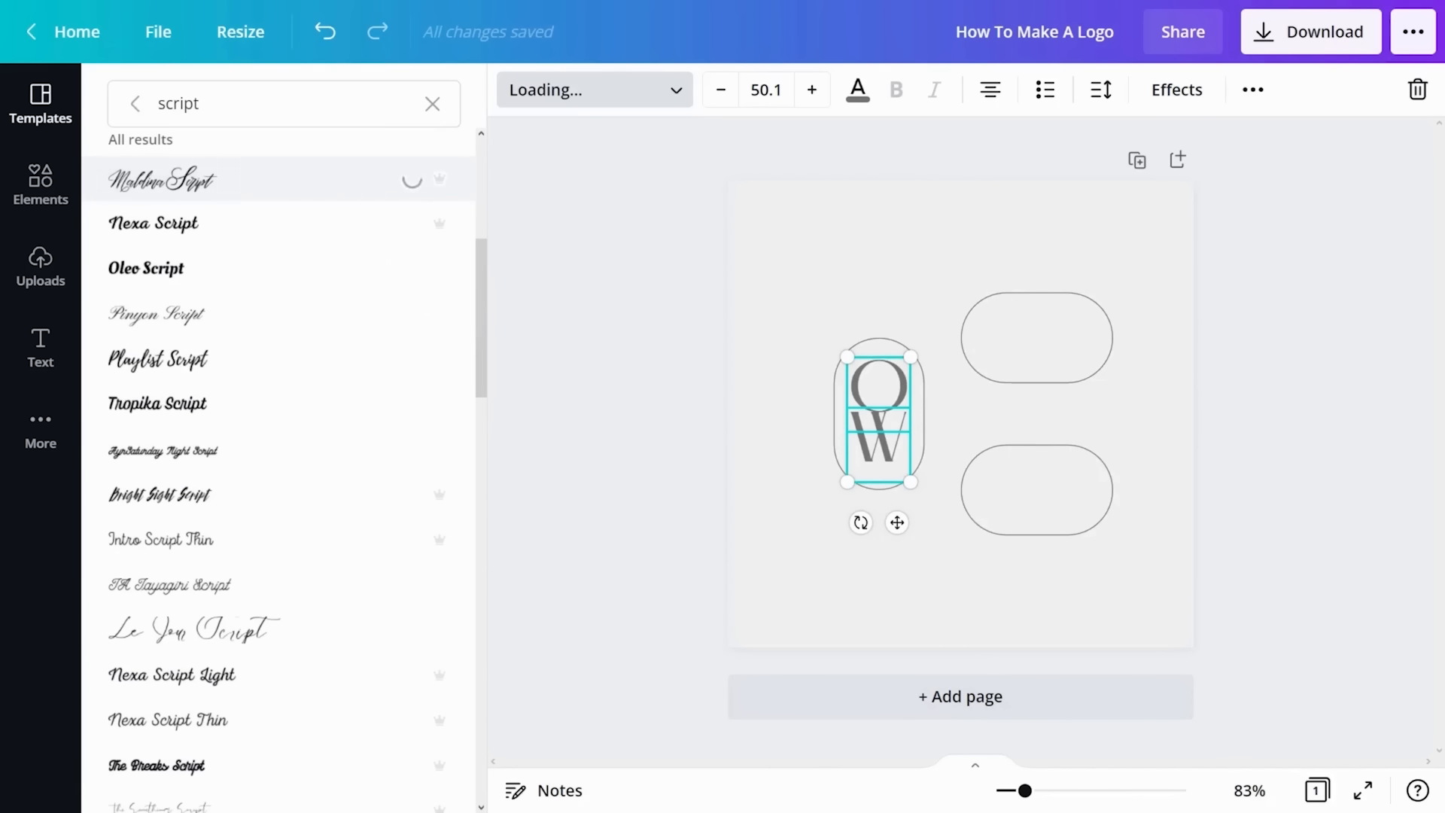
pyautogui.click(784, 400)
# - Resize and reposition the script O and W so they interlock and sit centred inside the vertical frame
pyautogui.click(716, 377)
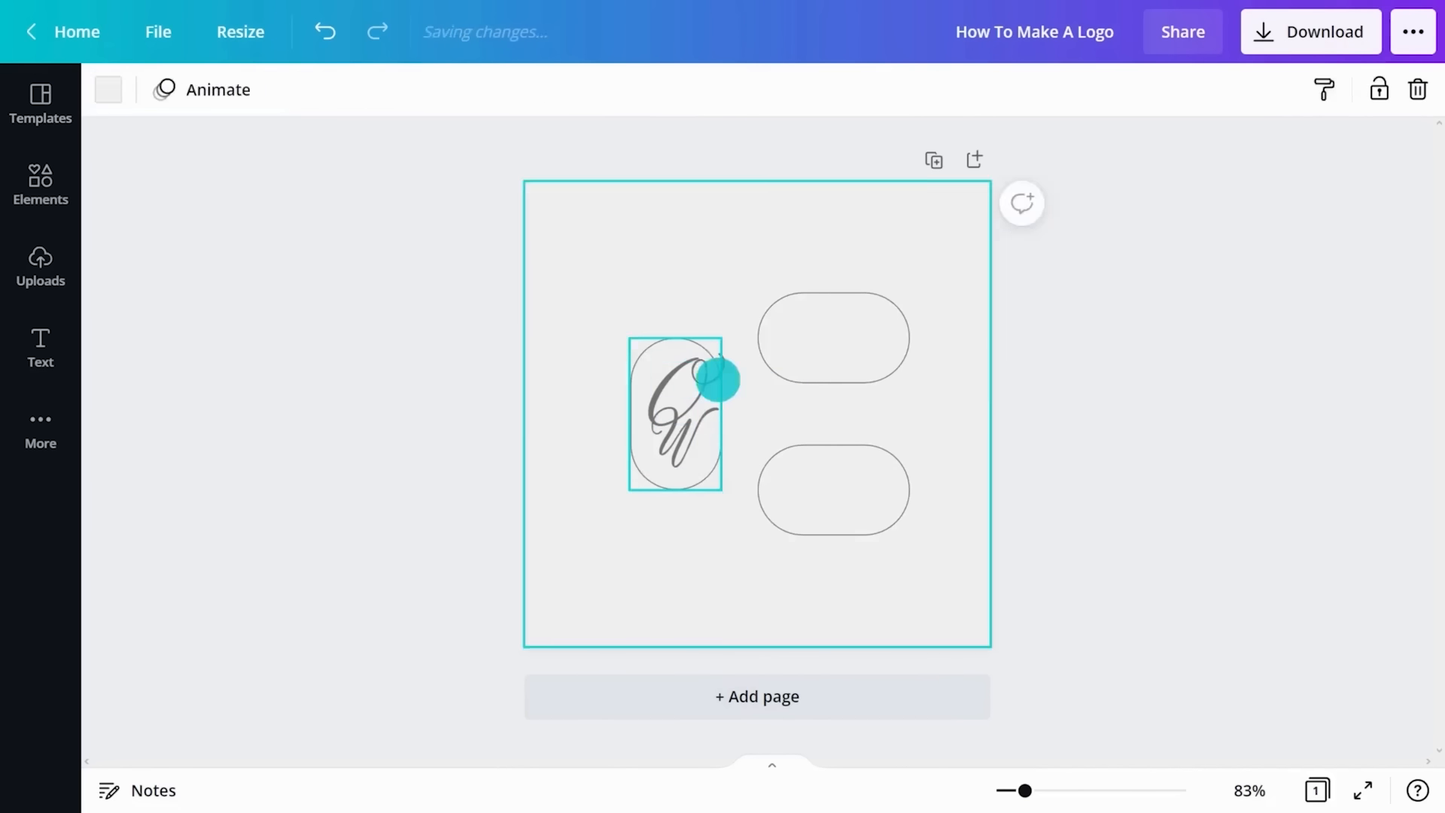
pyautogui.click(690, 376)
pyautogui.moveTo(679, 438); pyautogui.dragTo(680, 445)
pyautogui.click(681, 382)
pyautogui.moveTo(701, 359); pyautogui.dragTo(676, 411)
pyautogui.keyDown('shift'); pyautogui.click(675, 445); pyautogui.keyUp('shift')
pyautogui.moveTo(684, 460); pyautogui.dragTo(678, 424)
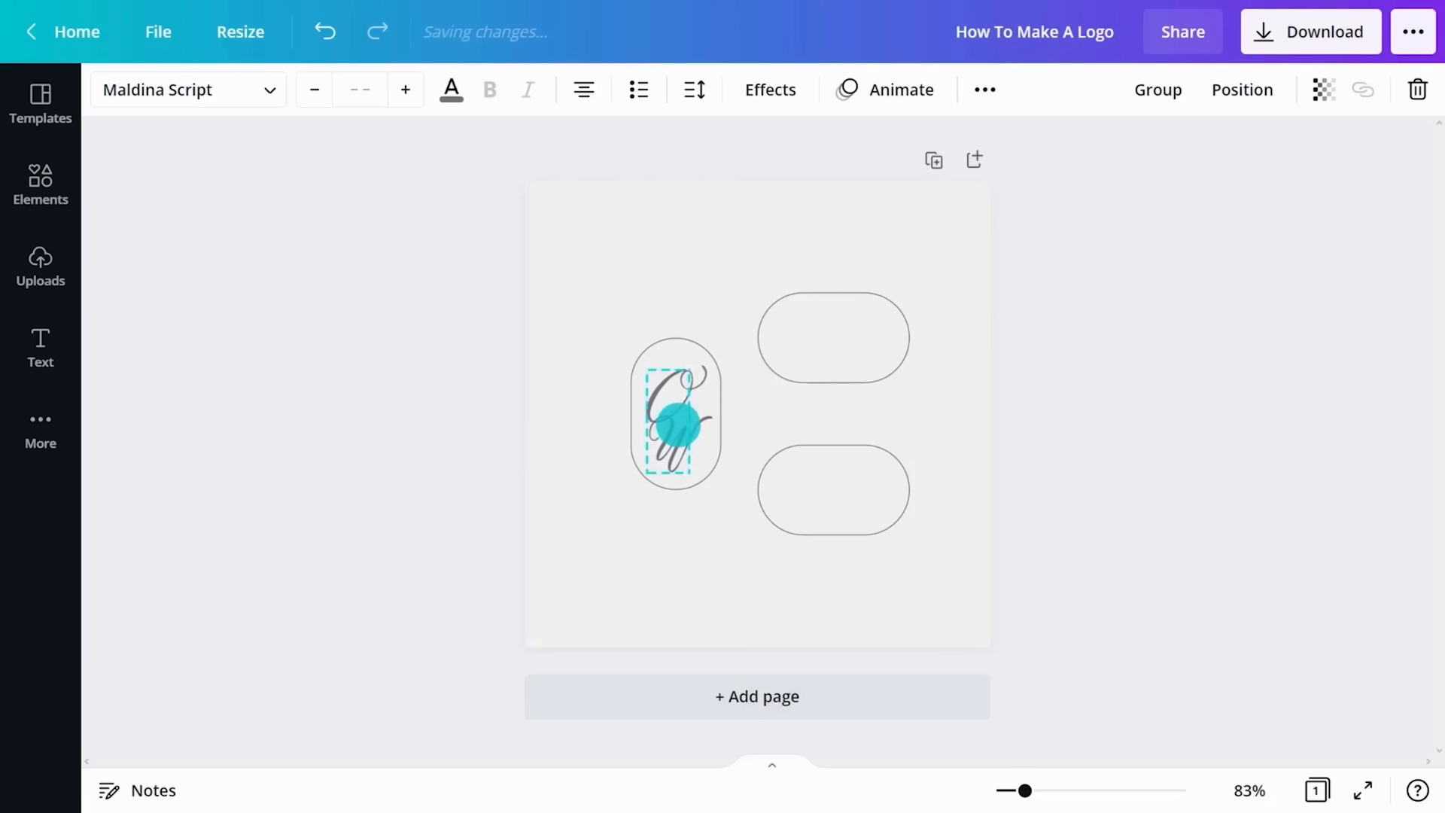
# - Add side-by-side OW lettering in script fonts inside the two empty horizontal frames
pyautogui.click(766, 402)
pyautogui.press('t')
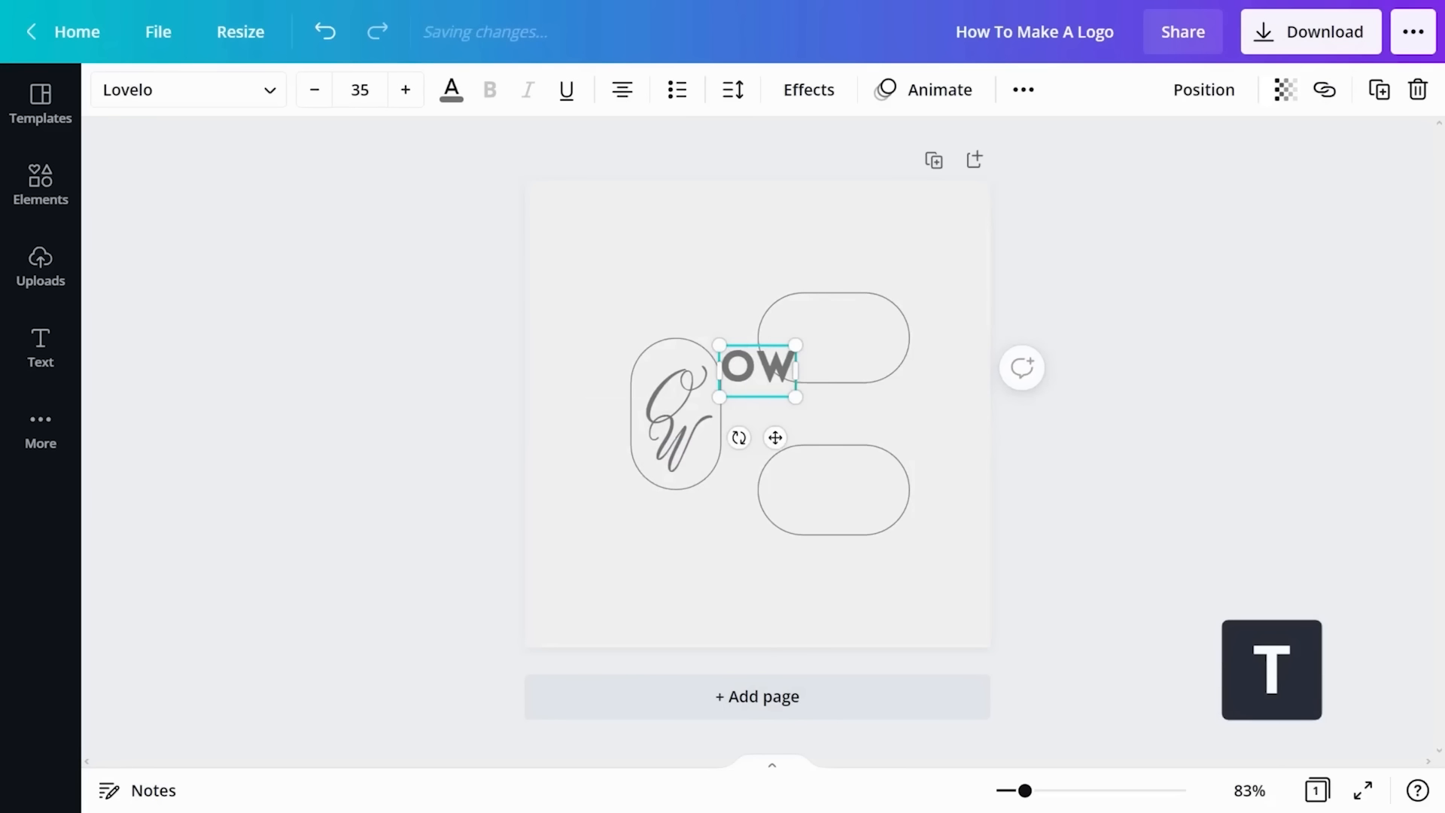
pyautogui.moveTo(770, 435); pyautogui.dragTo(855, 413)
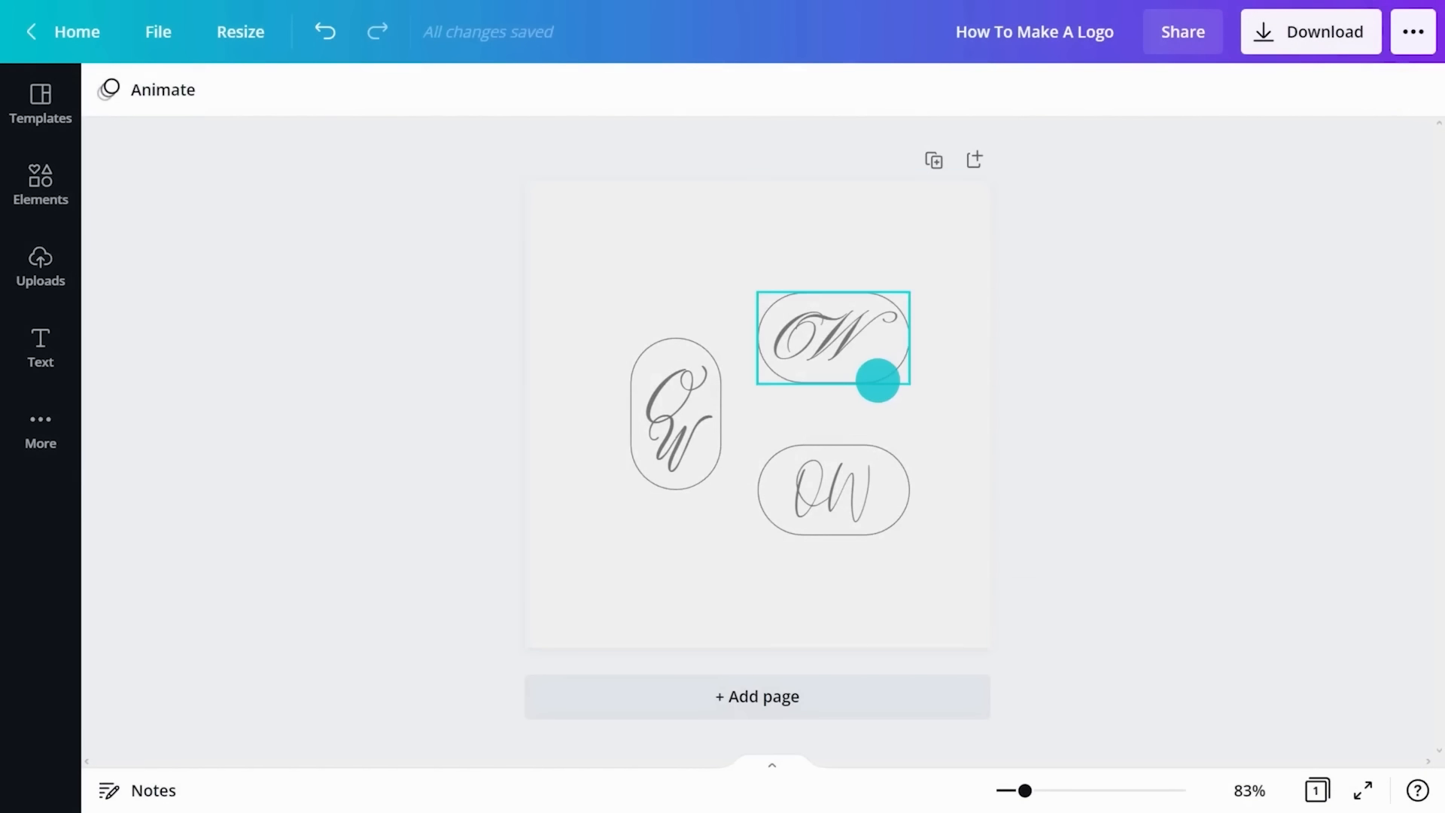
# - Delete the three rounded frames around the script monograms, keeping only the lettering
pyautogui.click(877, 380)
pyautogui.press('Delete')
pyautogui.click(716, 403)
pyautogui.press('Delete')
pyautogui.click(810, 497)
pyautogui.press('Delete')
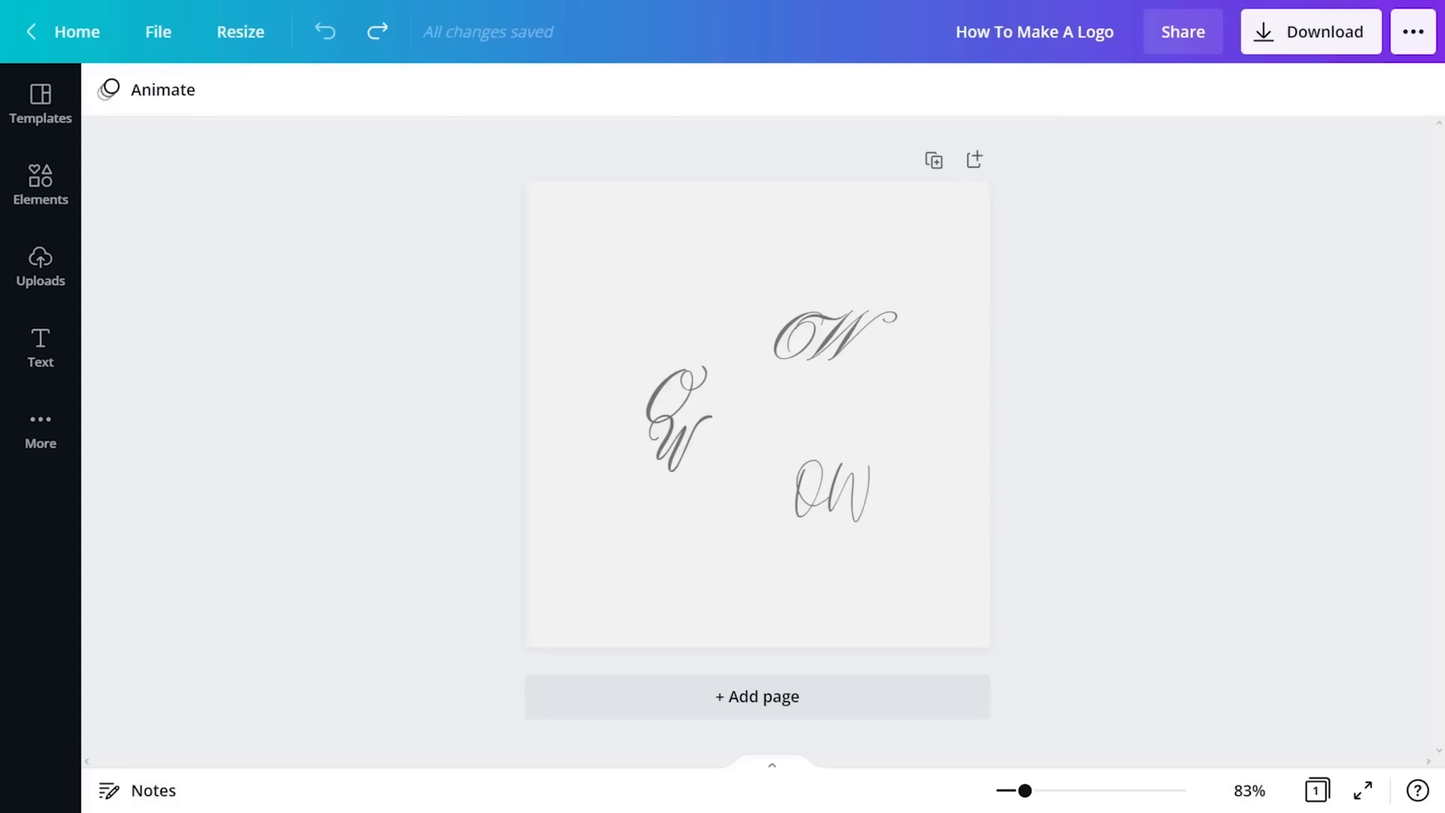
# - Duplicate the page and delete the two horizontal OW monograms from the copy
pyautogui.click(969, 172)
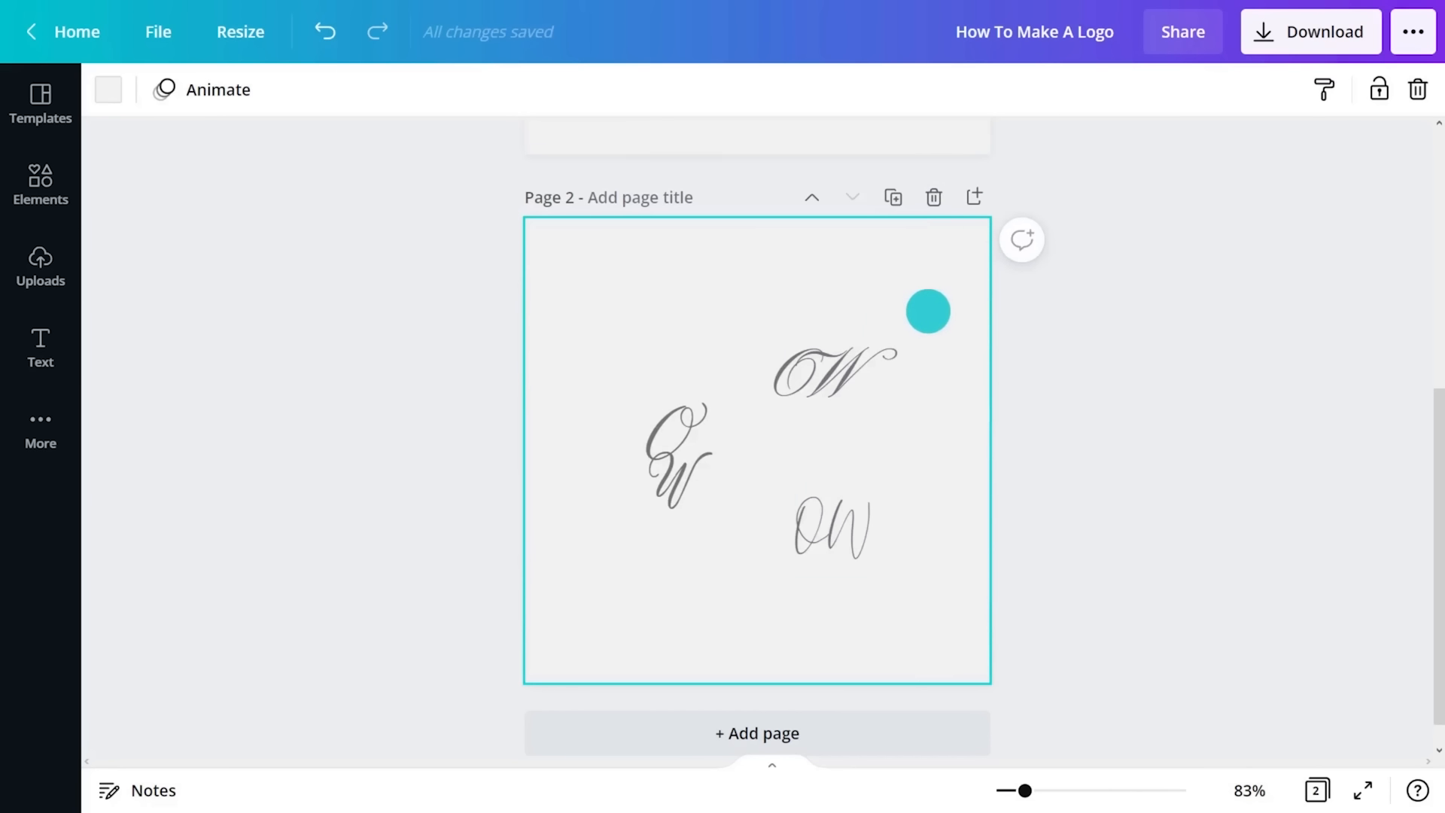
pyautogui.moveTo(930, 310); pyautogui.dragTo(759, 594)
pyautogui.press('Delete')
# - Change the font of the remaining stacked O and W on page 2 to Hatton
pyautogui.moveTo(594, 329); pyautogui.dragTo(732, 558)
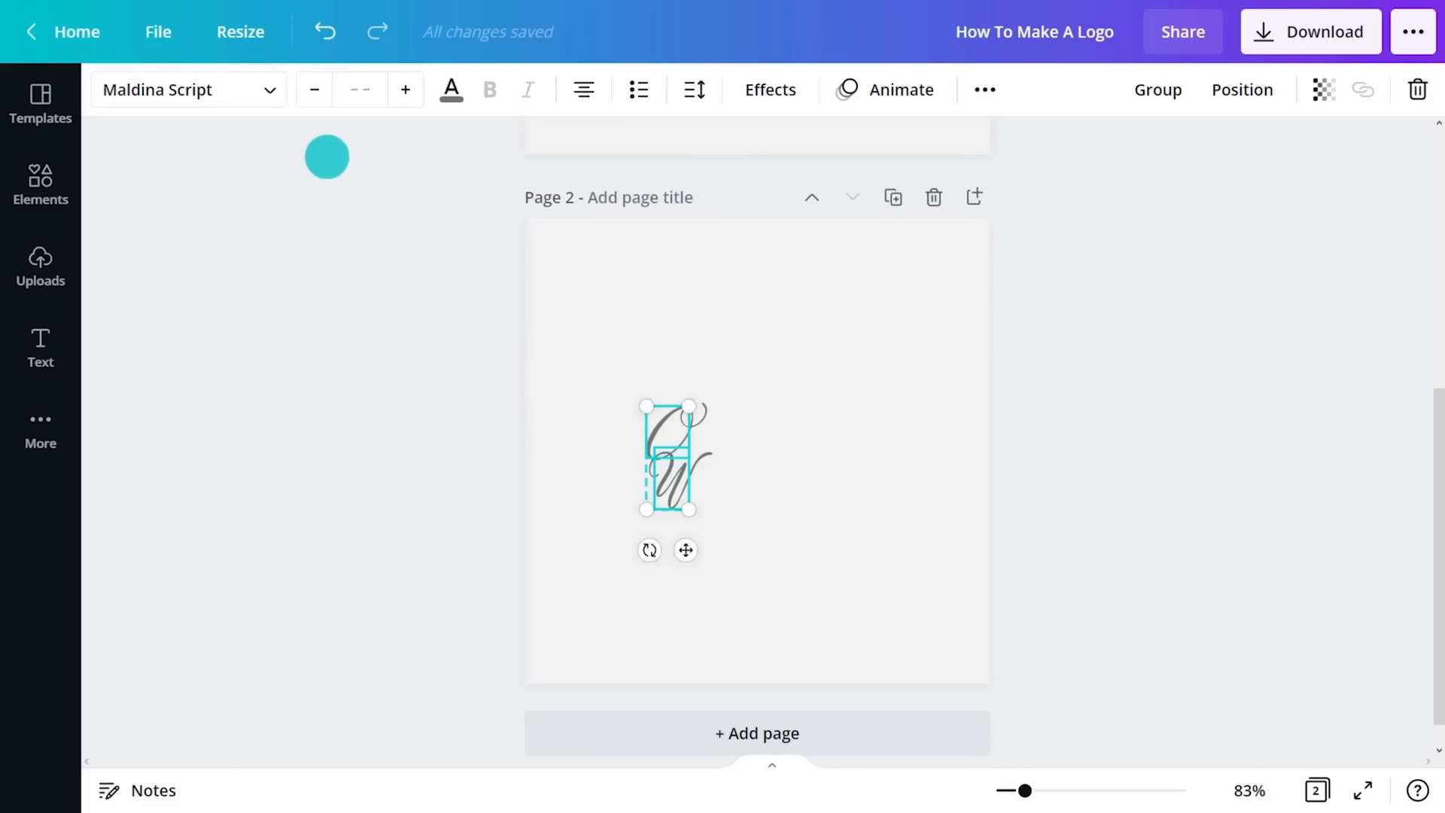
pyautogui.click(265, 90)
pyautogui.write('hatton')
pyautogui.click(268, 200)
pyautogui.click(629, 394)
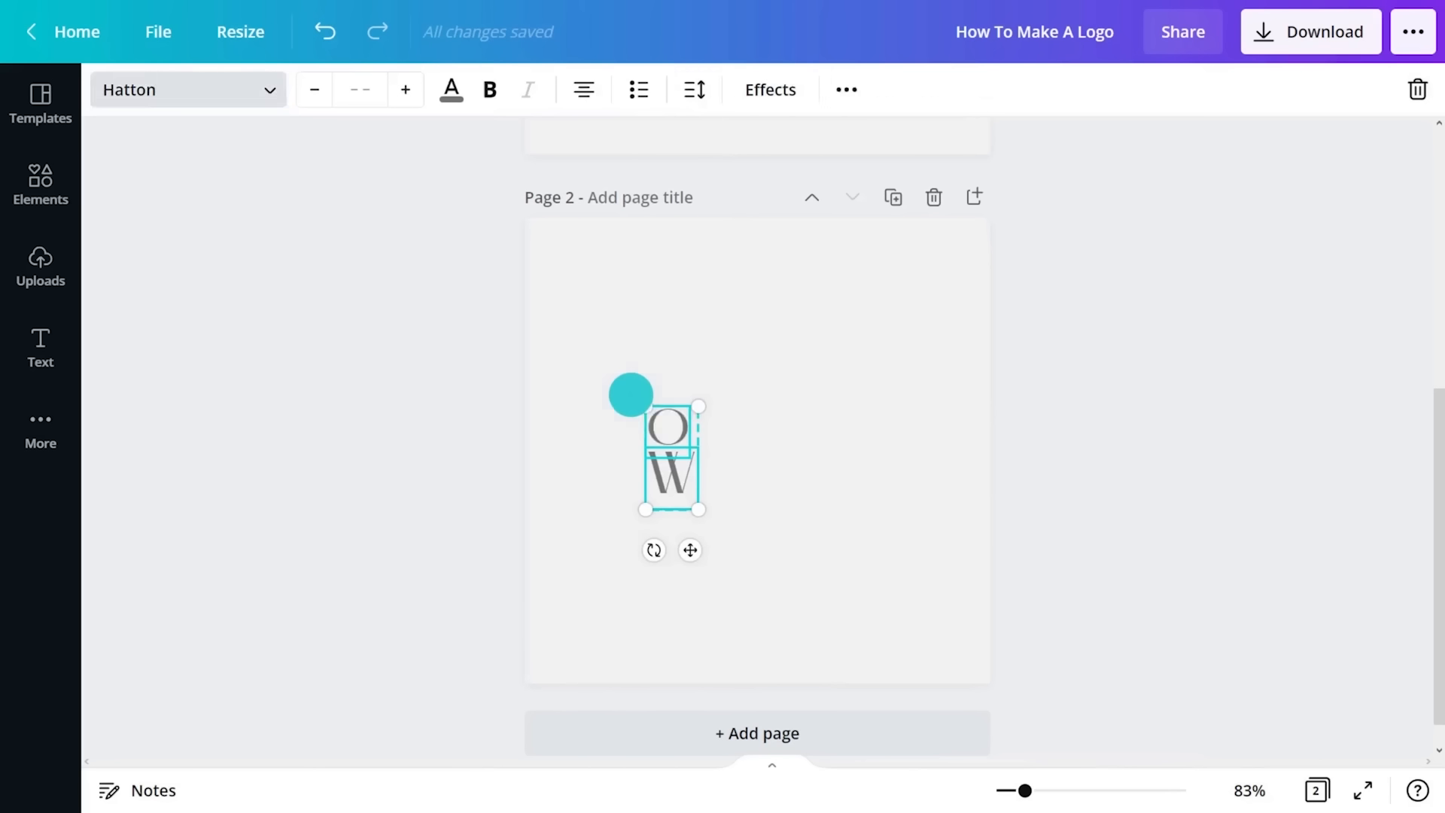
# - Enlarge the O on page 2 and align it directly above the W as a tight stacked monogram
pyautogui.click(673, 435)
pyautogui.moveTo(690, 457); pyautogui.dragTo(714, 457)
pyautogui.moveTo(621, 382); pyautogui.dragTo(655, 410)
# - Copy the O and W to the right of the stacked monogram and arrange them side by side with touching edges
pyautogui.click(738, 393)
pyautogui.moveTo(739, 394); pyautogui.dragTo(673, 470)
pyautogui.moveTo(669, 469); pyautogui.dragTo(848, 428)
pyautogui.click(841, 452)
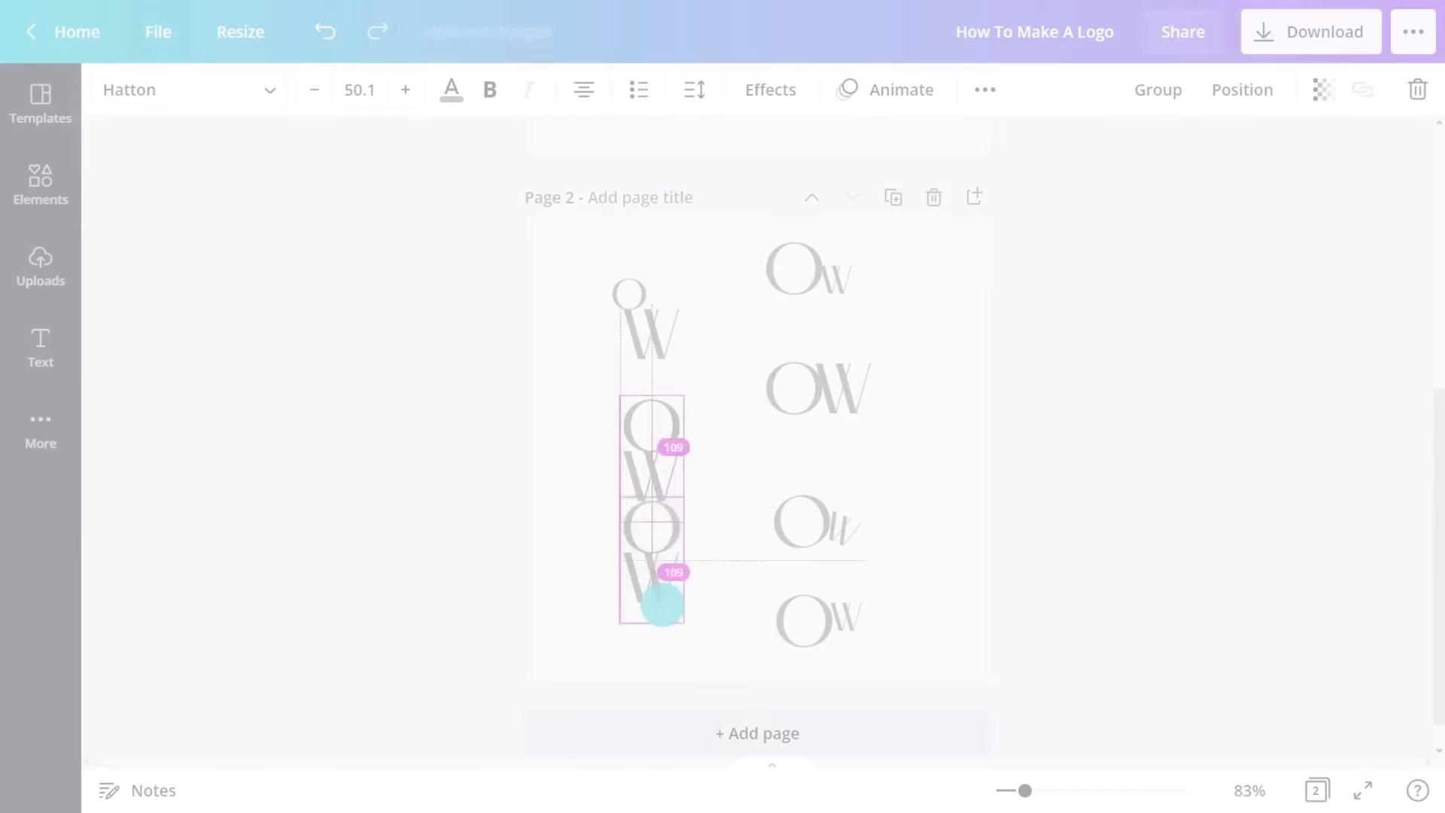
# - Arrange another OW variation at the page's lower left, with the O overlapping the W's upper left diagonally
pyautogui.moveTo(661, 597); pyautogui.dragTo(661, 628)
pyautogui.moveTo(636, 561); pyautogui.dragTo(603, 591)
pyautogui.click(772, 575)
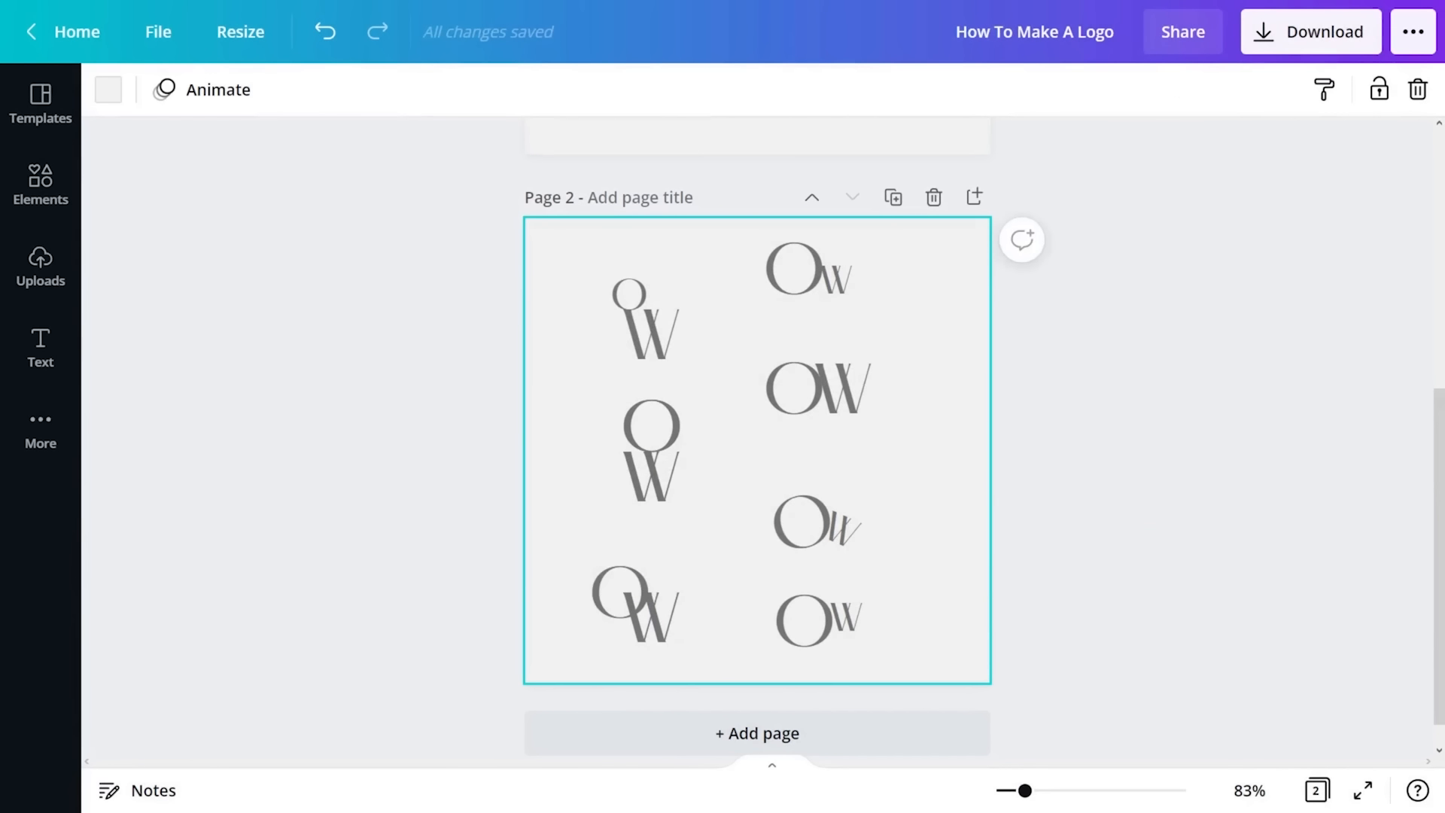